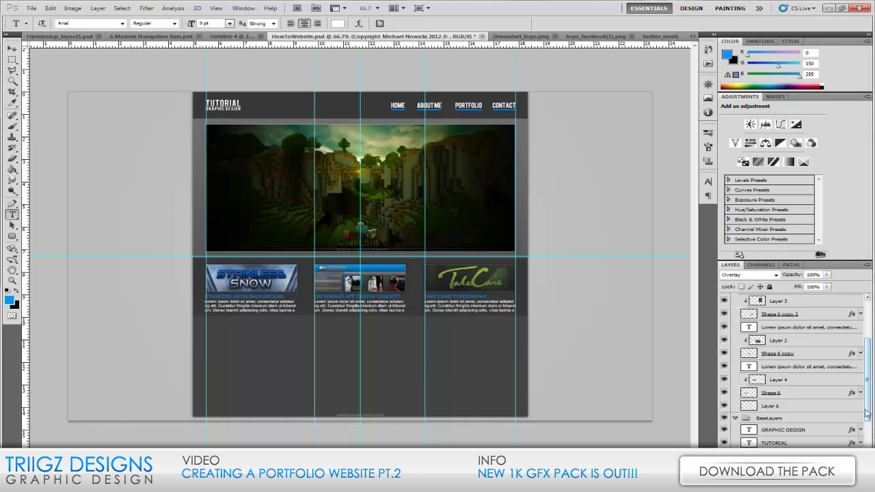
- Add a 14 pt MY NETWORKS text heading on a new layer above Shape 2, below the first thumbnail column
scroll(872, 432, "down", 3)
left_click(813, 405)
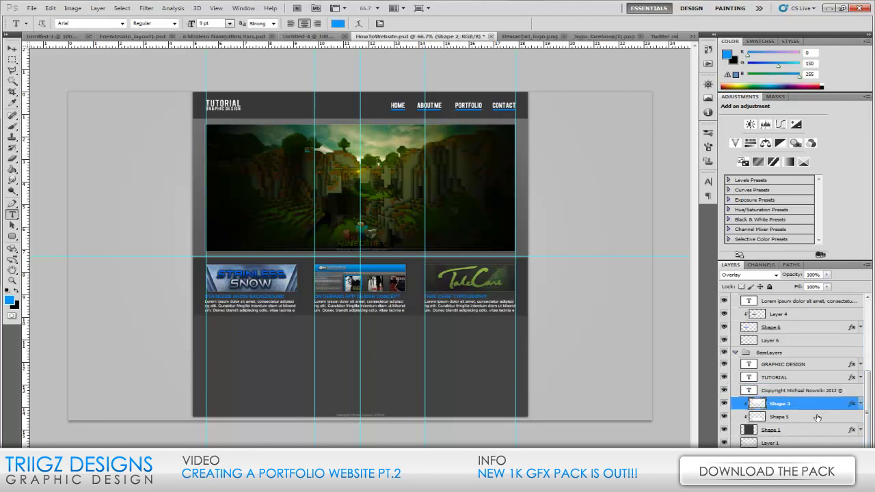
key("ctrl+shift+alt+n")
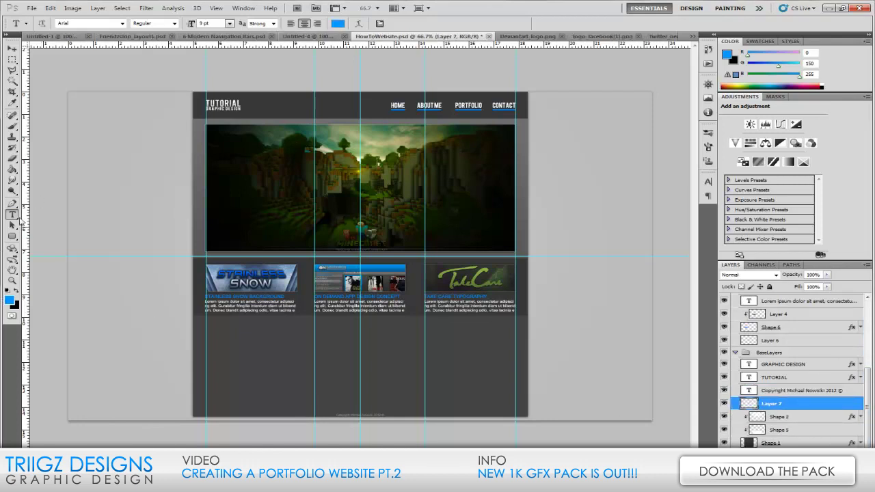
left_click(213, 328)
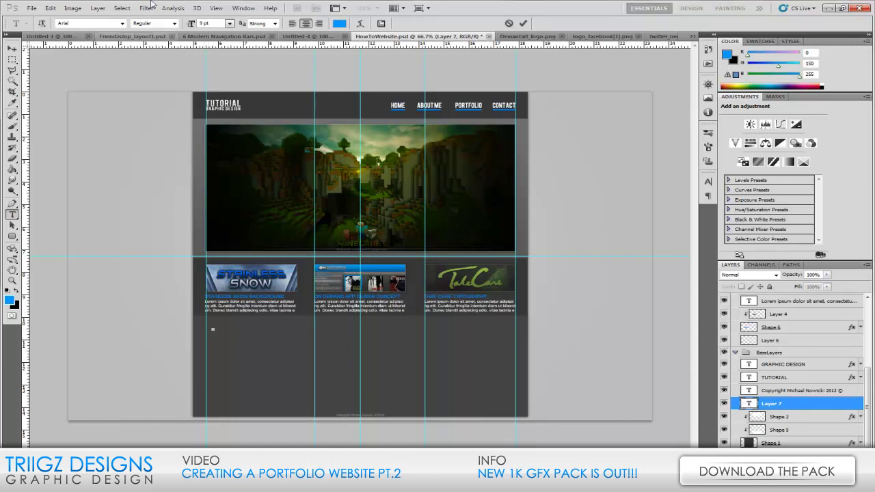
left_click(230, 23)
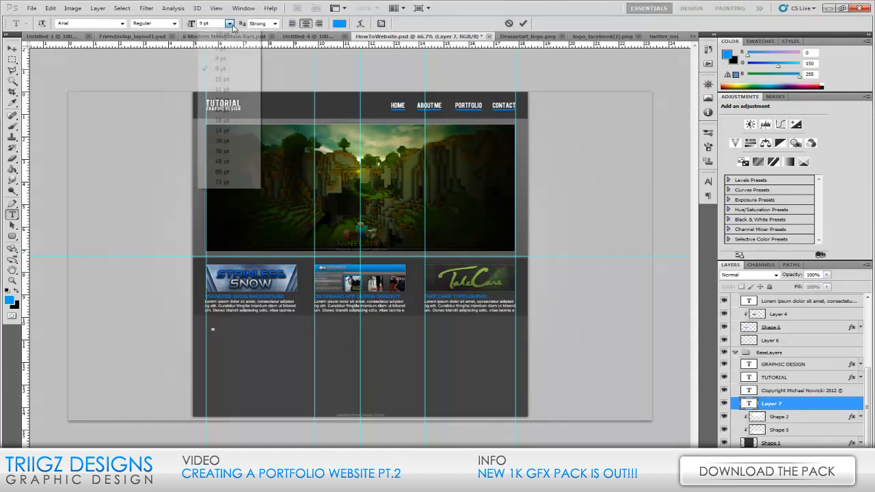
left_click(234, 111)
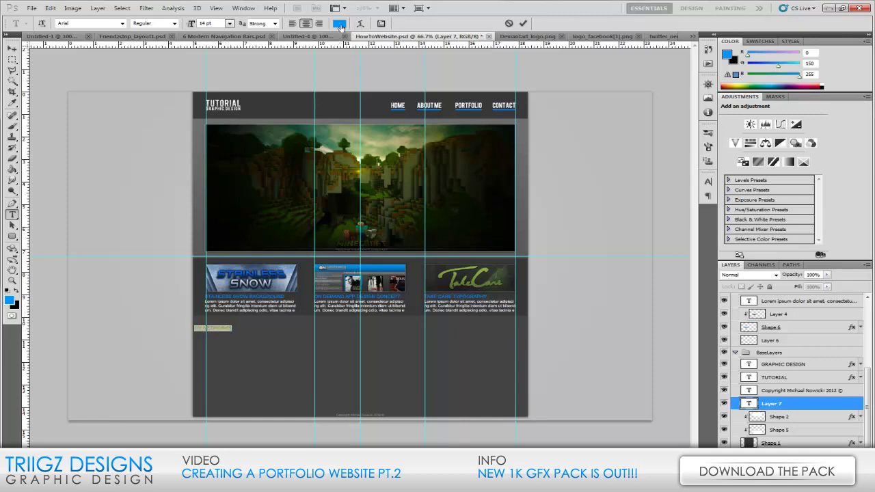
- Colour the MY NETWORKS heading white and align it with the first column's vertical guide
left_click(339, 24)
left_click(572, 320)
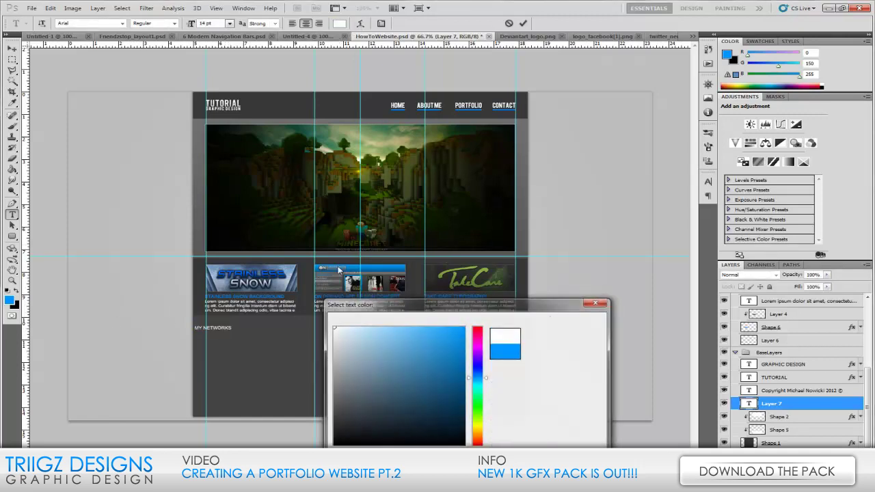
left_click(12, 48)
left_click_drag(253, 365, 269, 365)
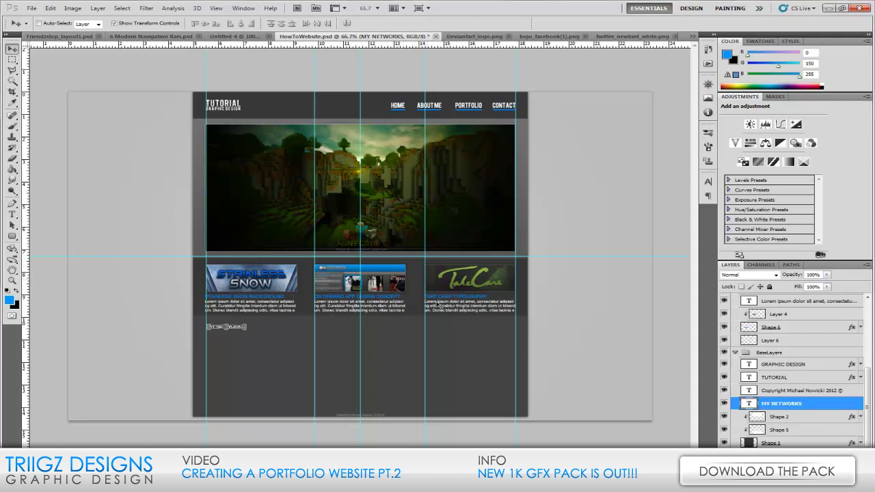
- Duplicate the MY NETWORKS heading into the second column and change the copy's text to TWITTER FEED
key("ctrl+t")
key("ctrl+j")
left_click_drag(237, 369, 343, 364)
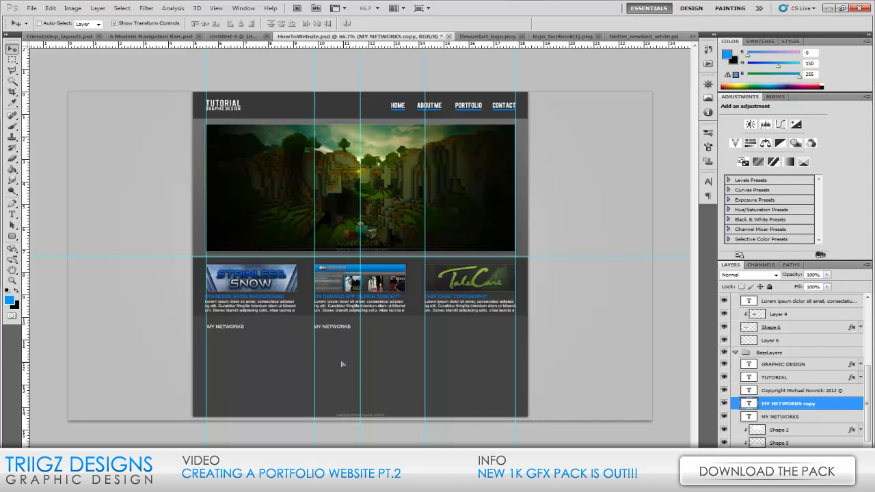
left_click(11, 214)
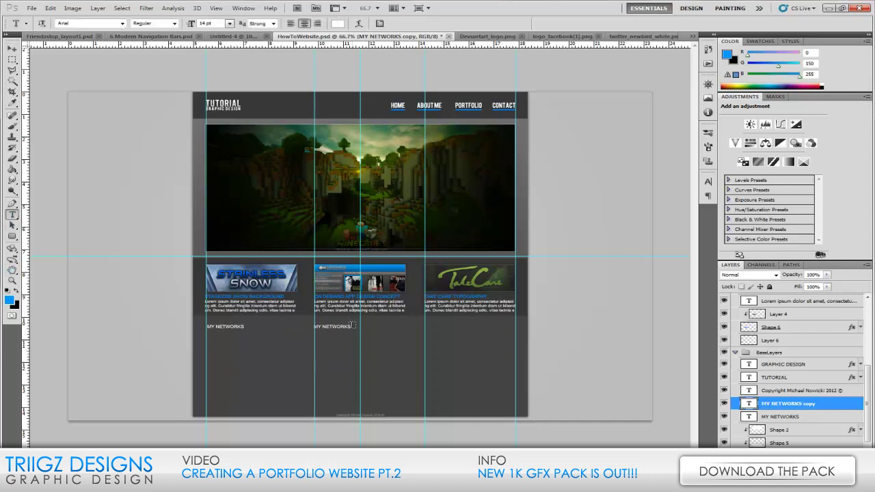
left_click_drag(314, 324, 246, 324)
type("TW")
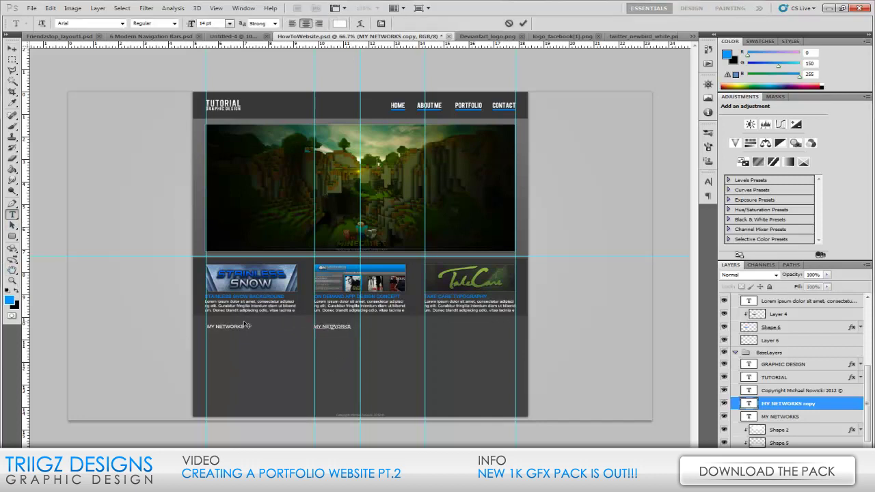
type("IITTER FEED")
left_click(12, 50)
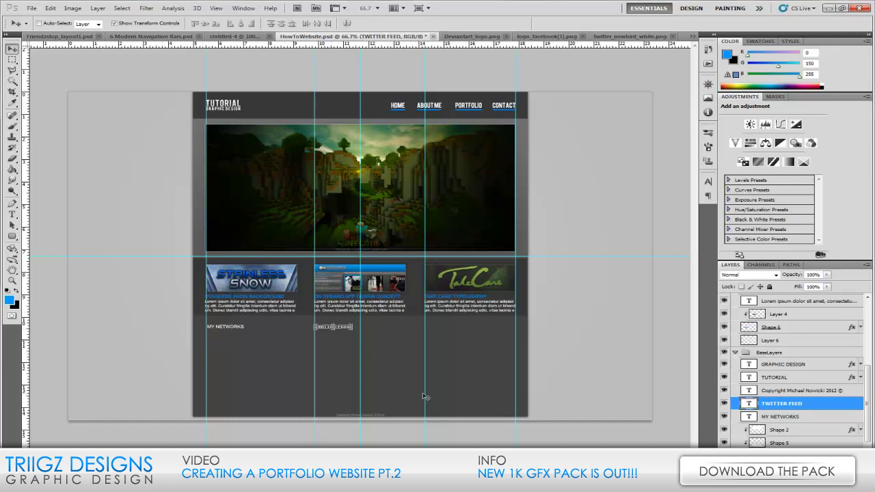
- Duplicate the TWITTER FEED heading into the third column and change the copy's text to RECENT ACTIVITY
key("ctrl+j")
left_click_drag(391, 376, 506, 377)
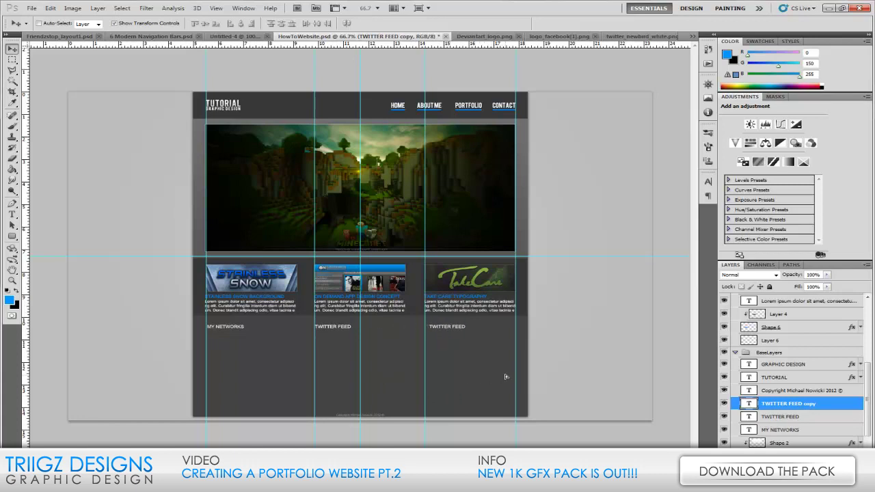
left_click(11, 214)
left_click(462, 328)
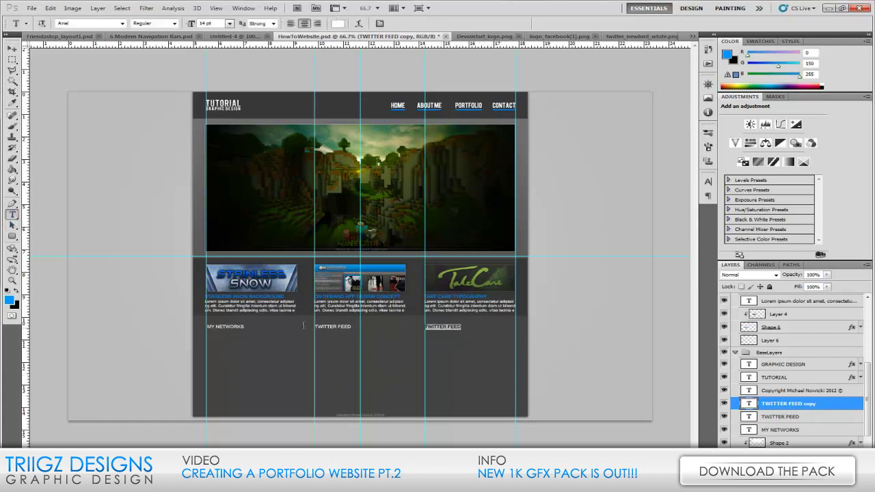
type("RECENT AC")
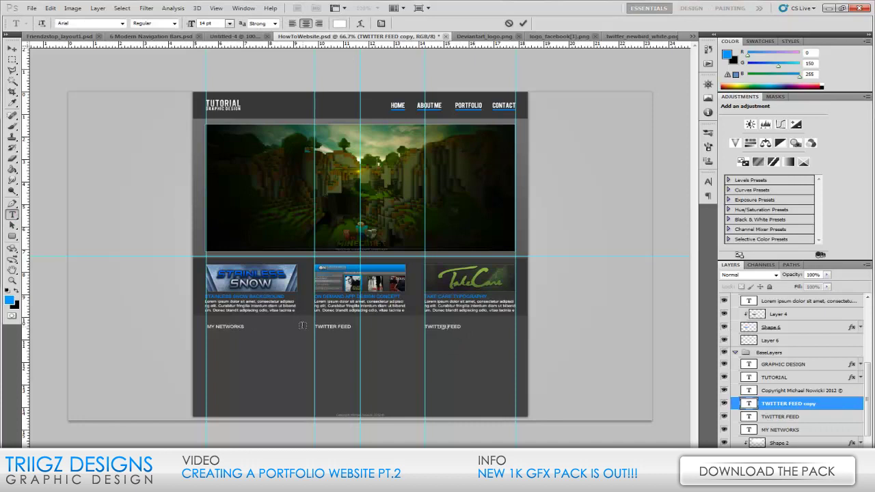
type("TIVITY")
left_click(12, 49)
left_click_drag(469, 352, 472, 354)
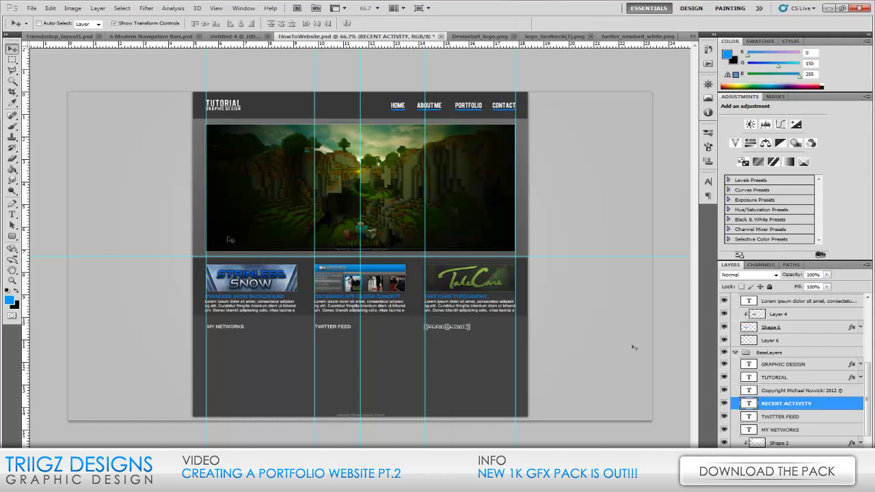
- Draw a white 1 px horizontal line with the Line tool beneath the MY NETWORKS heading, spanning the column
left_click(13, 235)
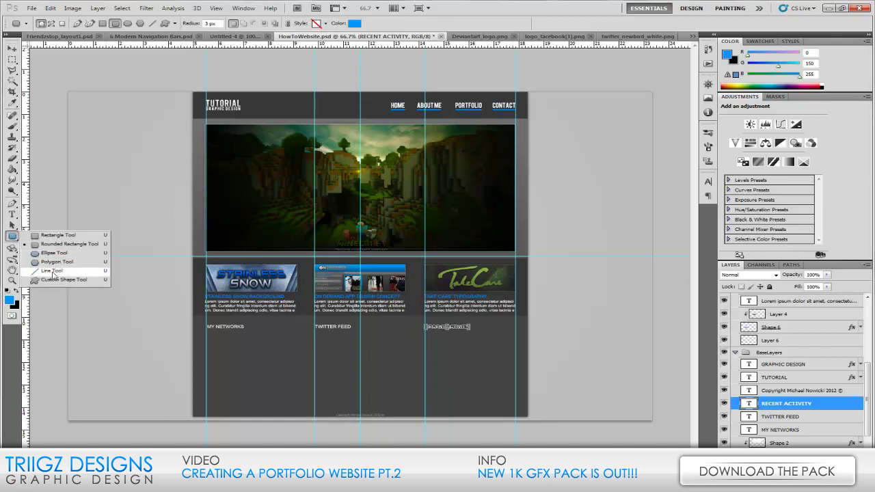
left_click(52, 270)
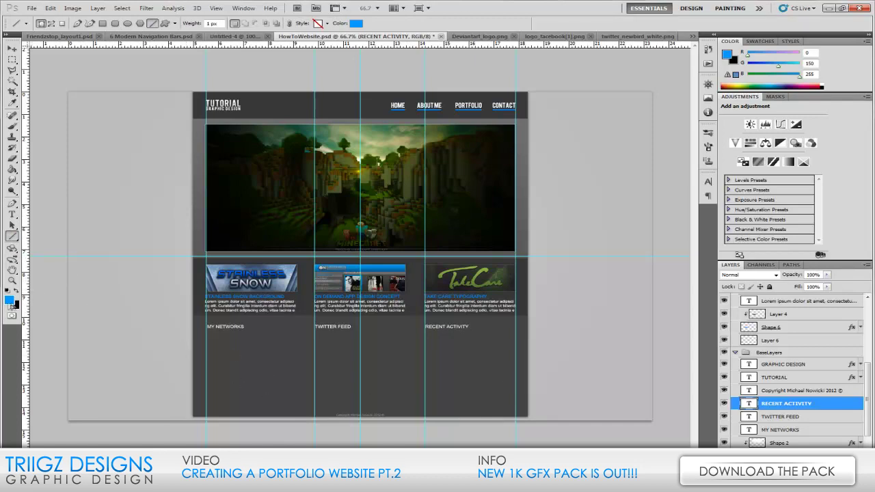
left_click(9, 300)
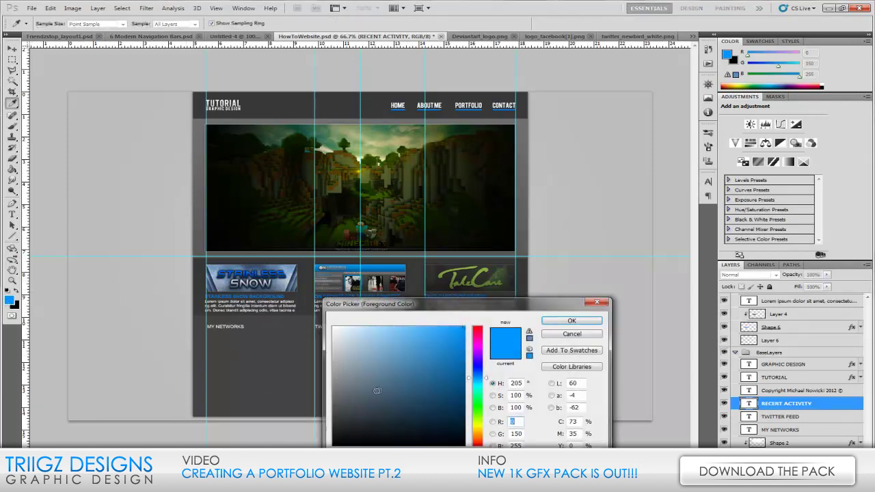
left_click_drag(387, 376, 224, 220)
left_click(574, 321)
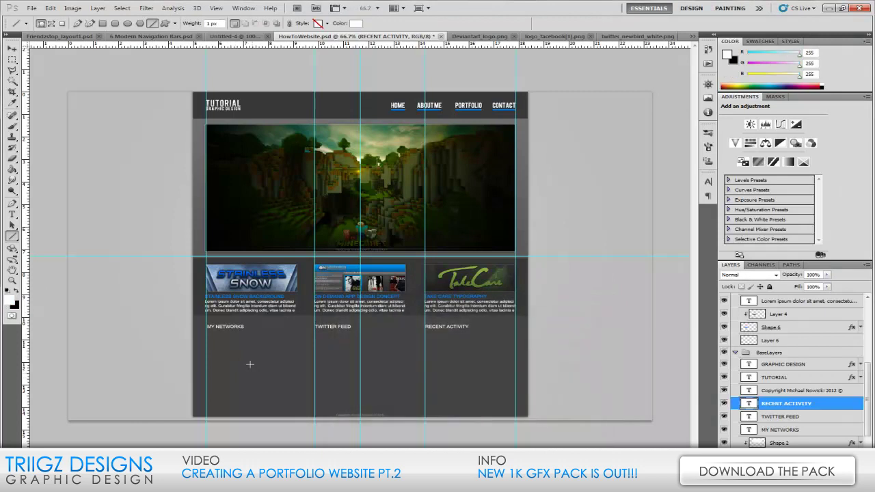
left_click_drag(206, 333, 256, 335)
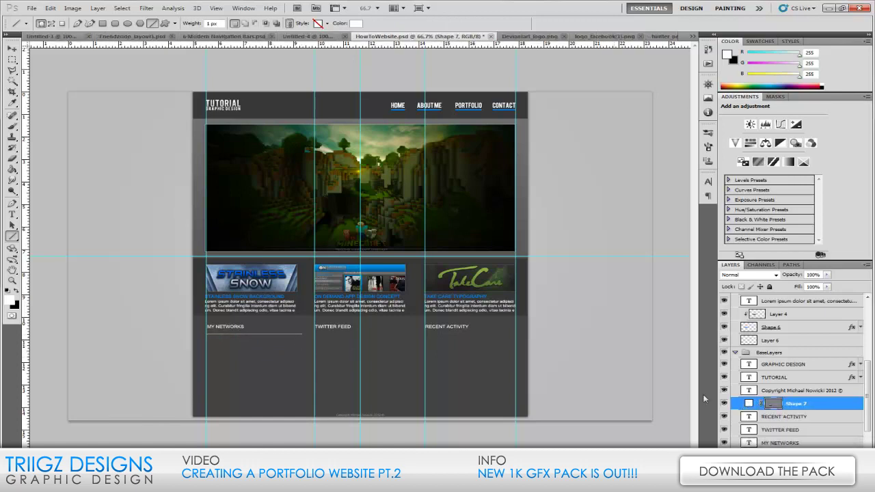
- Rasterize the line layer under MY NETWORKS and set its opacity to 30%
right_click(819, 404)
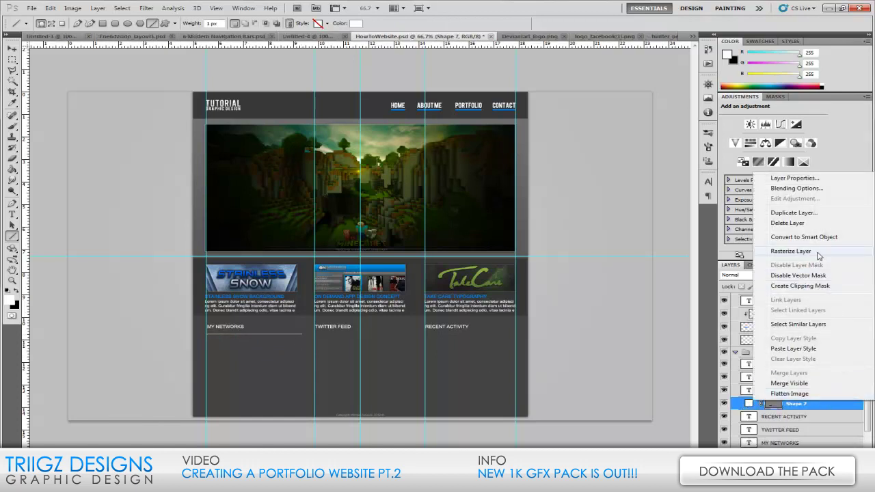
left_click(791, 251)
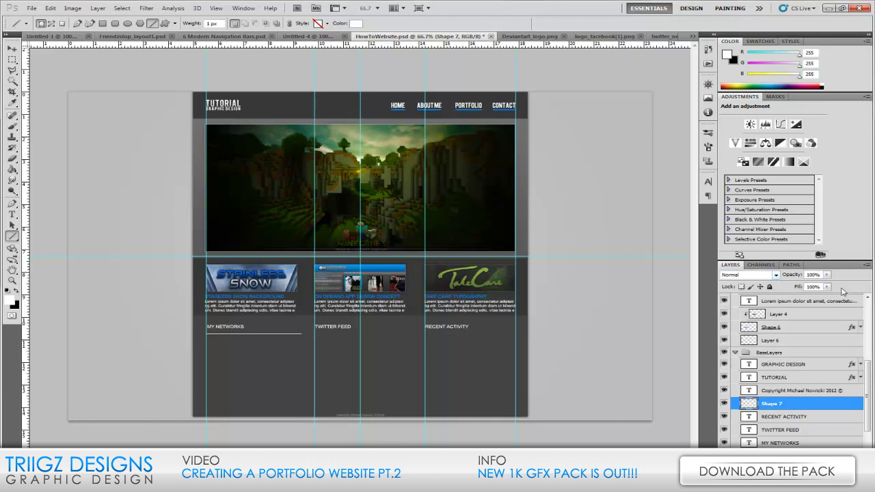
left_click(815, 275)
type("50")
type("30")
key("Return")
- Duplicate the divider line twice and place the copies beneath the TWITTER FEED and RECENT ACTIVITY headings
key("ctrl+j")
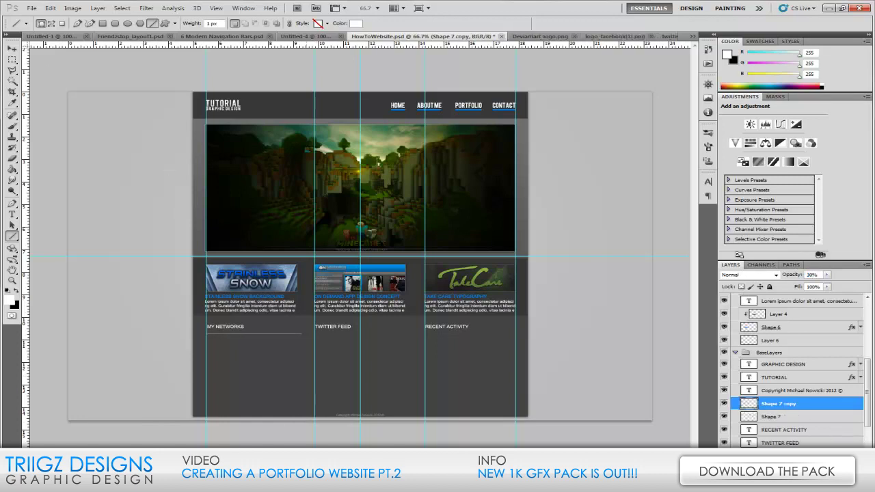
left_click(12, 49)
left_click_drag(265, 364, 456, 370)
key("ctrl+j")
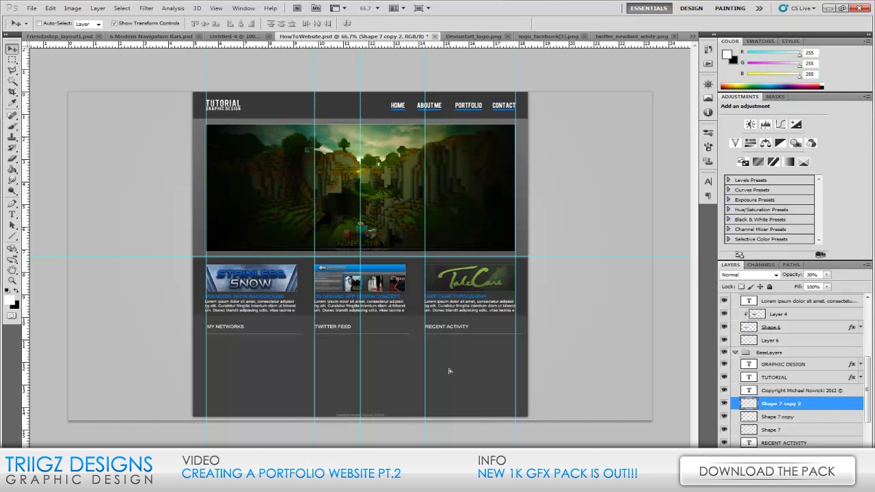
left_click_drag(449, 371, 458, 375)
left_click(12, 215)
key("t")
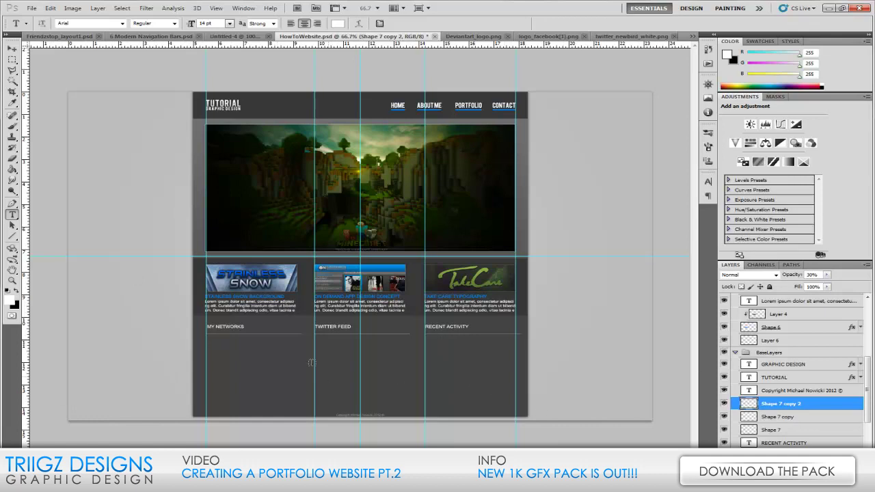
left_click(216, 358)
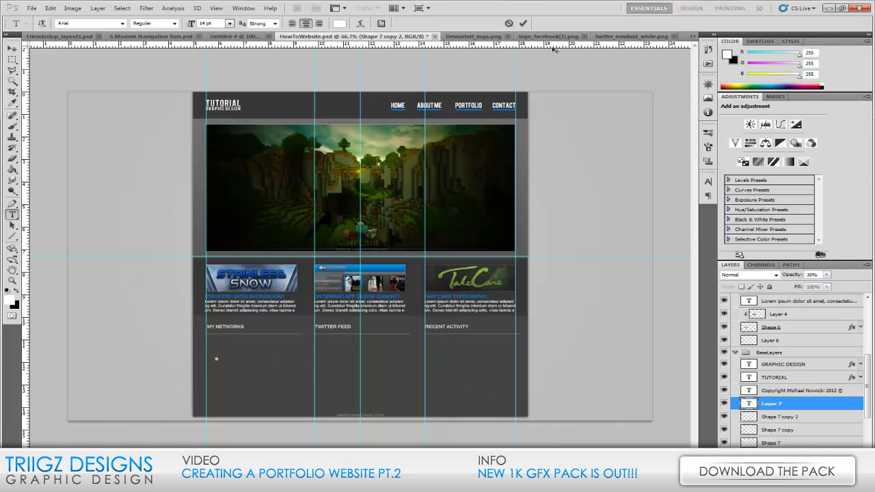
left_click(472, 35)
left_click(12, 60)
left_click_drag(568, 392, 596, 411)
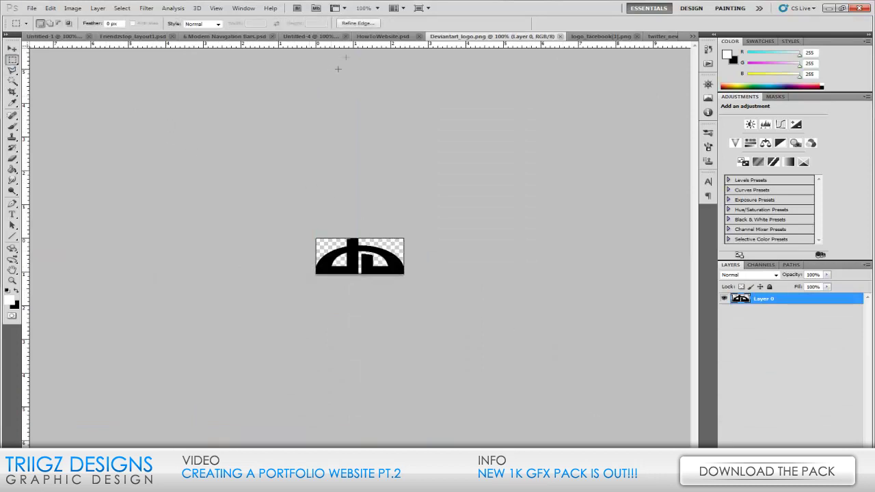
left_click(391, 36)
left_click_drag(257, 113, 256, 113)
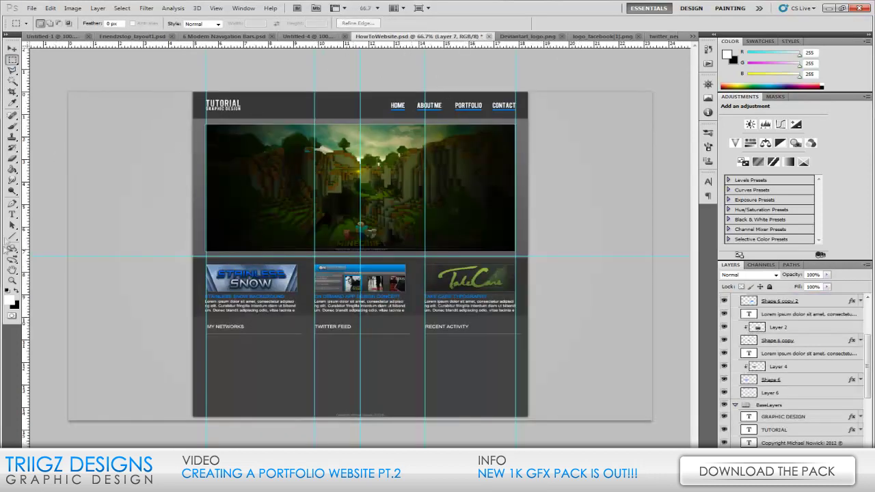
left_click(12, 214)
key("Escape")
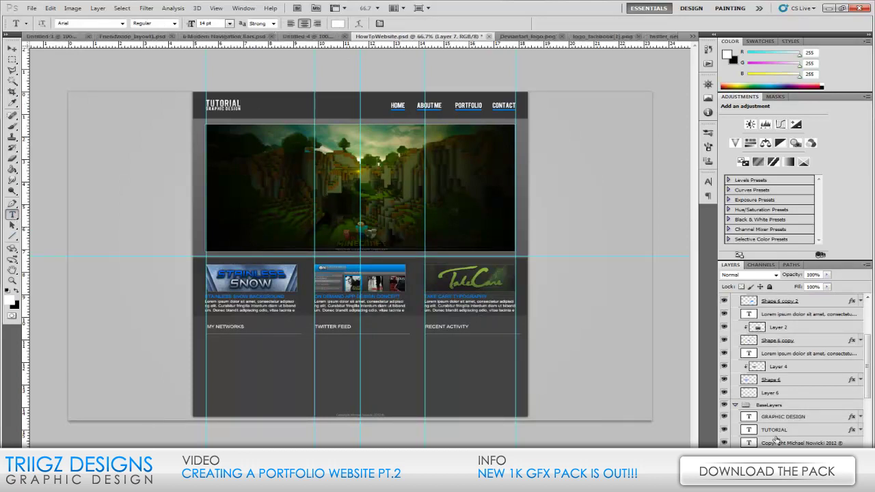
left_click(11, 50)
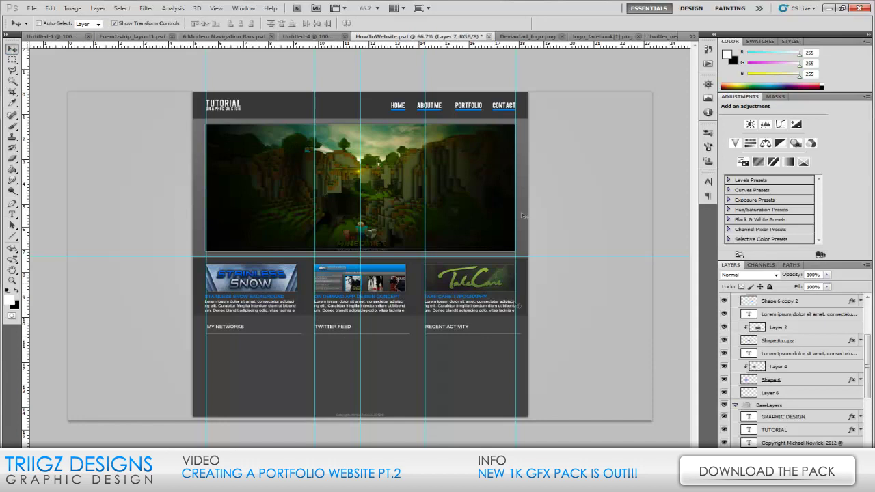
scroll(804, 424, "down", 2)
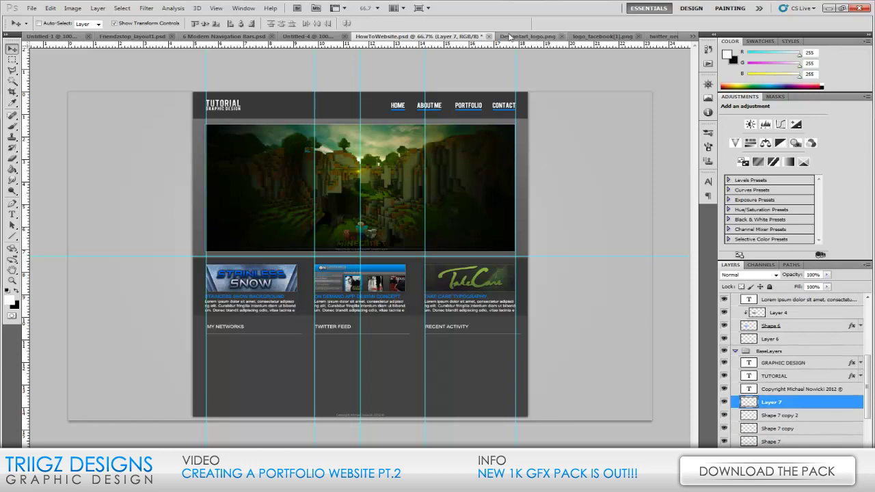
- Copy the logo from Deviantart_logo.png and paste it into HowToWebsite.psd on Layer 7
left_click(513, 36)
left_click(13, 59)
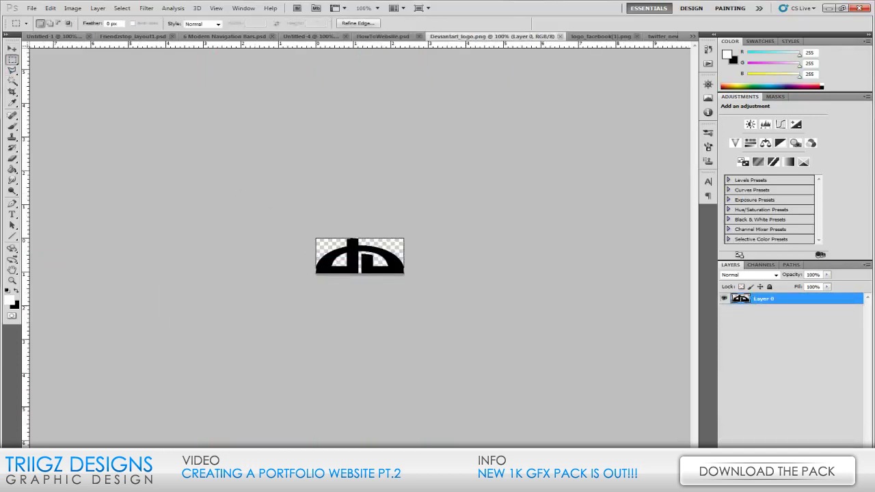
left_click(360, 37)
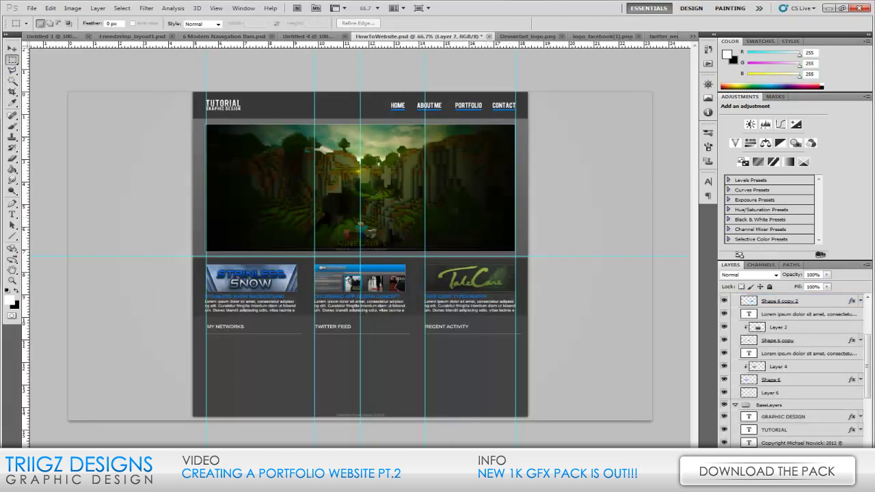
key("ctrl+v")
- Scale the deviantART logo down to icon size and position it beneath the MY NETWORKS divider line
key("v")
left_click_drag(373, 253, 262, 365)
left_click_drag(261, 354, 239, 351)
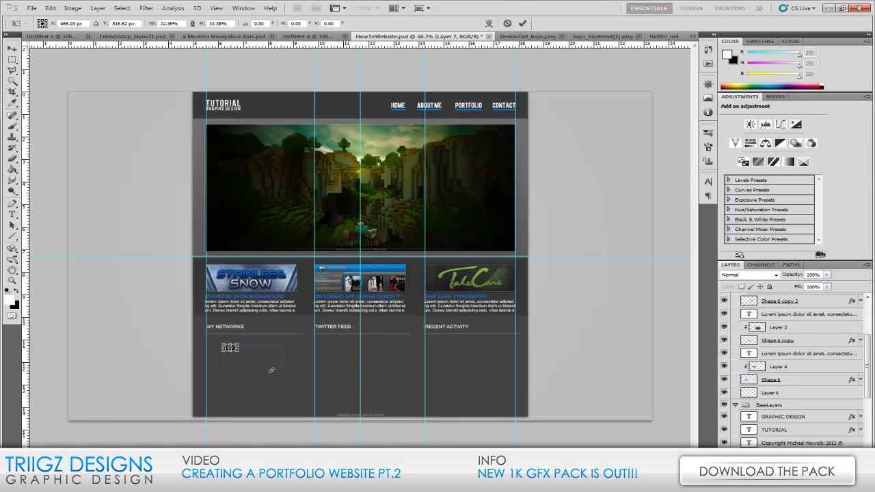
key("ctrl+z")
left_click_drag(283, 370, 220, 352)
key("Return")
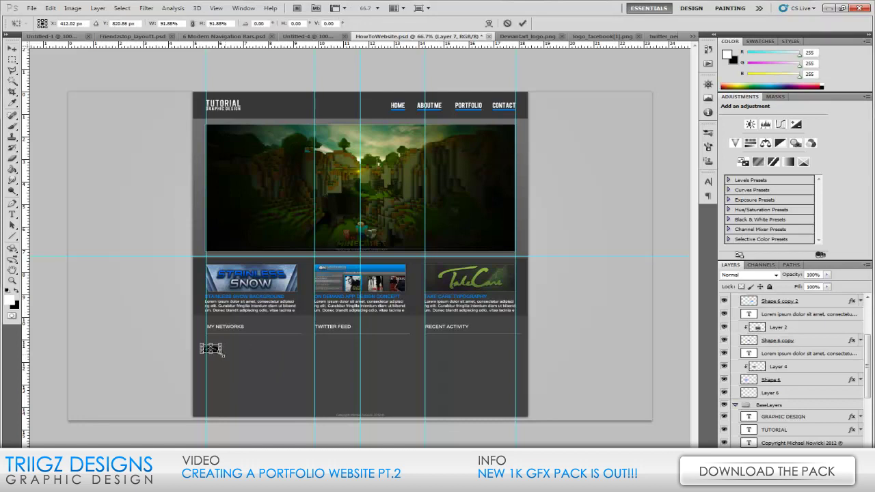
key("Return")
key("Down")
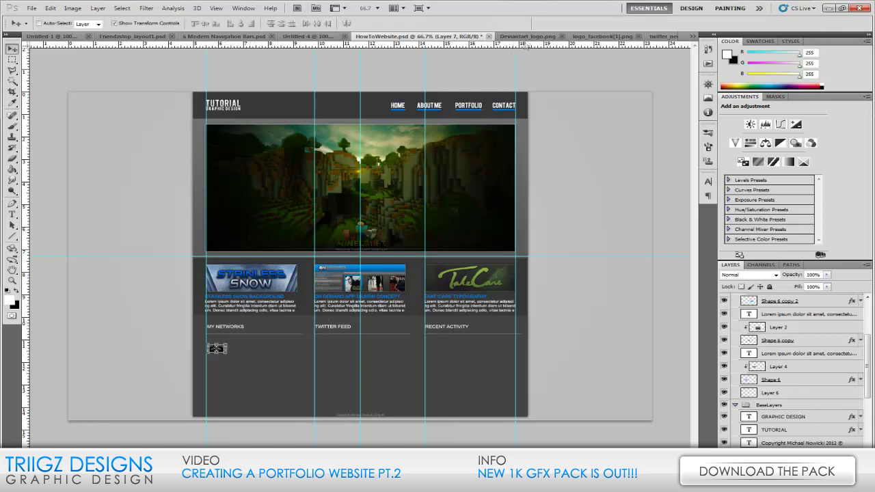
- Select the letter f in logo_facebook[1].png with the Polygonal Lasso, copy it and paste it into HowToWebsite.psd
left_click(603, 36)
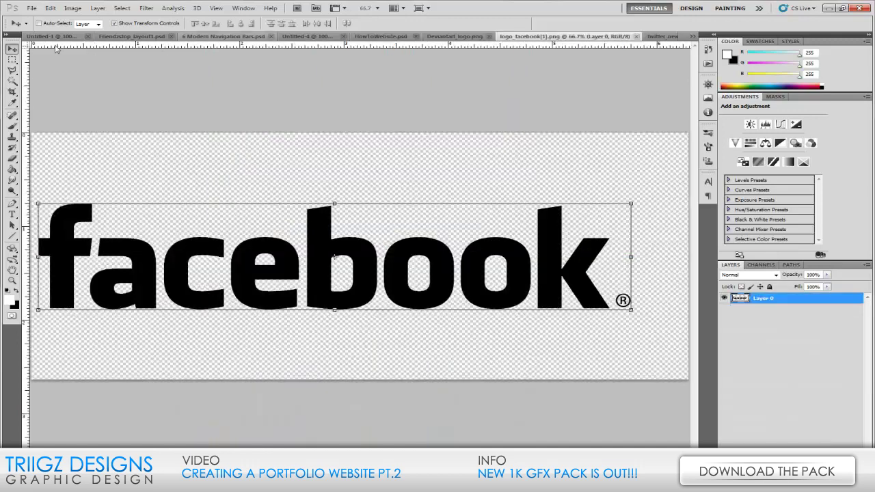
left_click(13, 70)
left_click(77, 313)
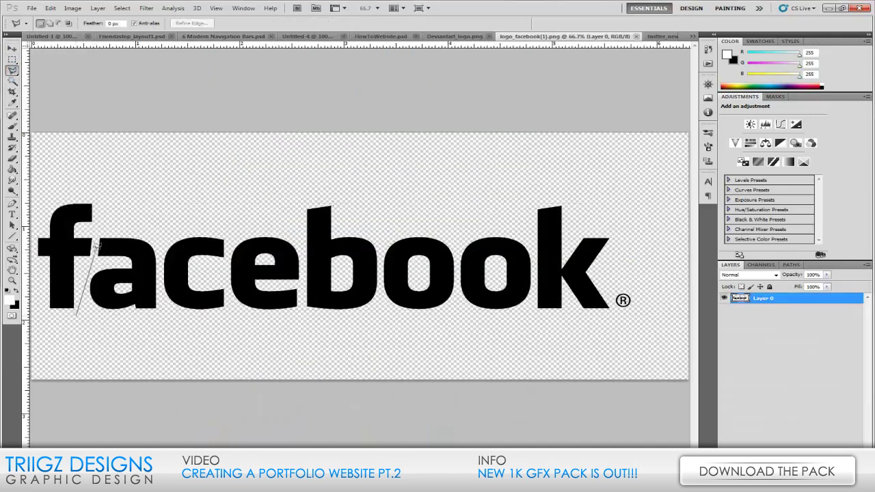
left_click(104, 191)
left_click(64, 194)
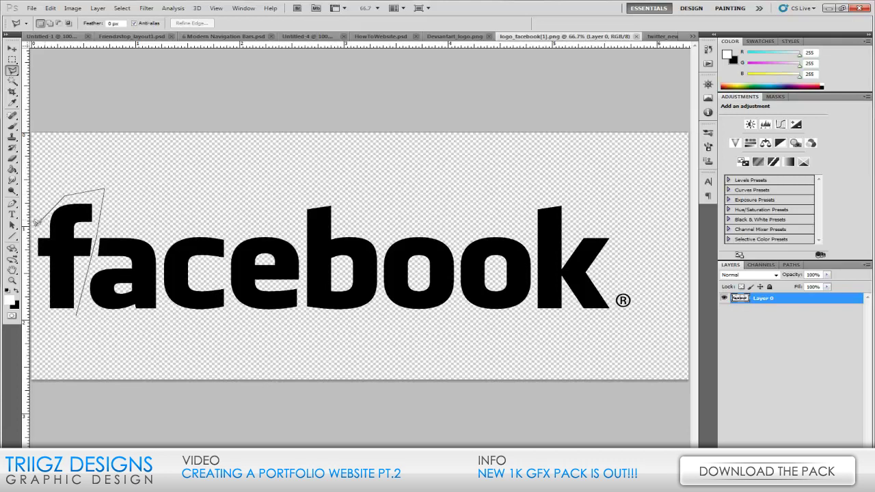
left_click(77, 314)
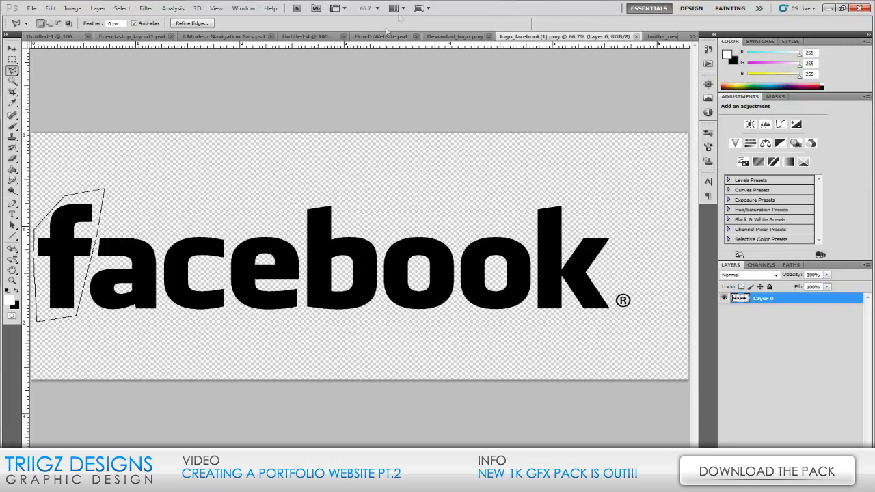
left_click(381, 35)
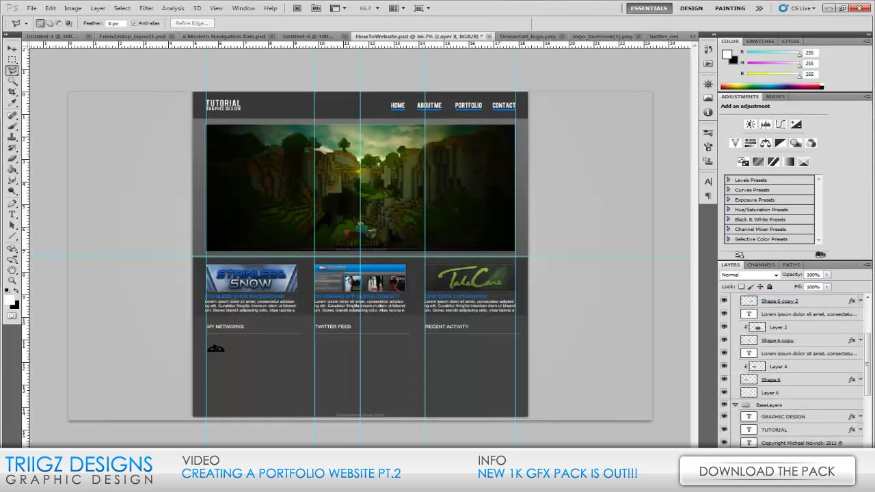
key("ctrl+v")
- Scale the pasted Facebook f down to icon size and place it directly beneath the deviantART logo
key("v")
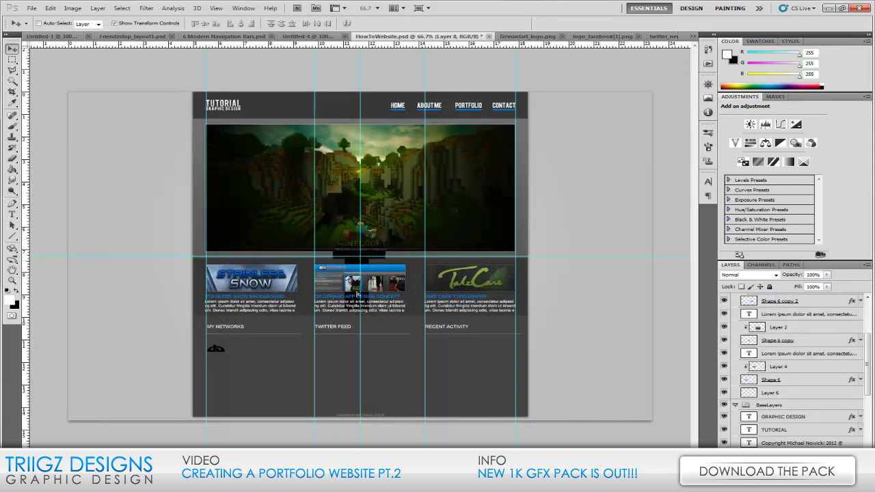
left_click_drag(358, 294, 267, 394)
left_click_drag(296, 421, 244, 336)
key("Return")
left_click_drag(273, 366, 246, 402)
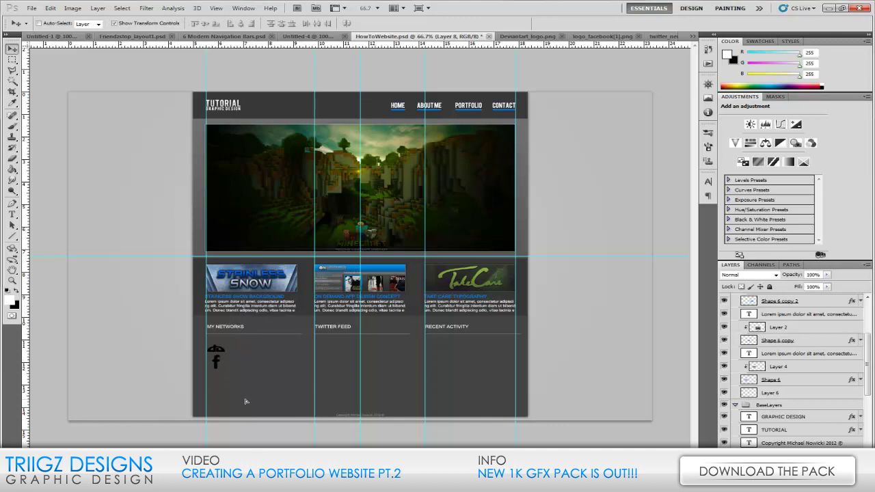
- Reduce the Facebook f further to about 76% and adjust its position under the deviantART logo
key("ctrl+t")
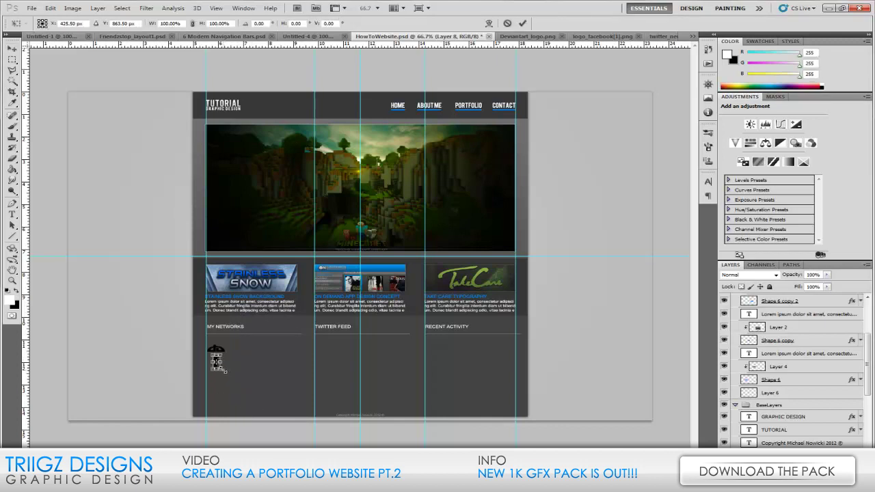
left_click_drag(223, 369, 222, 368)
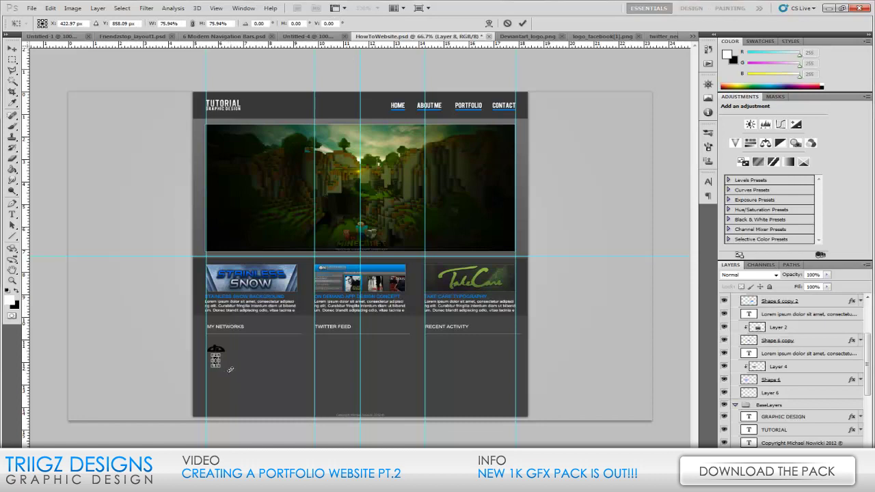
key("Return")
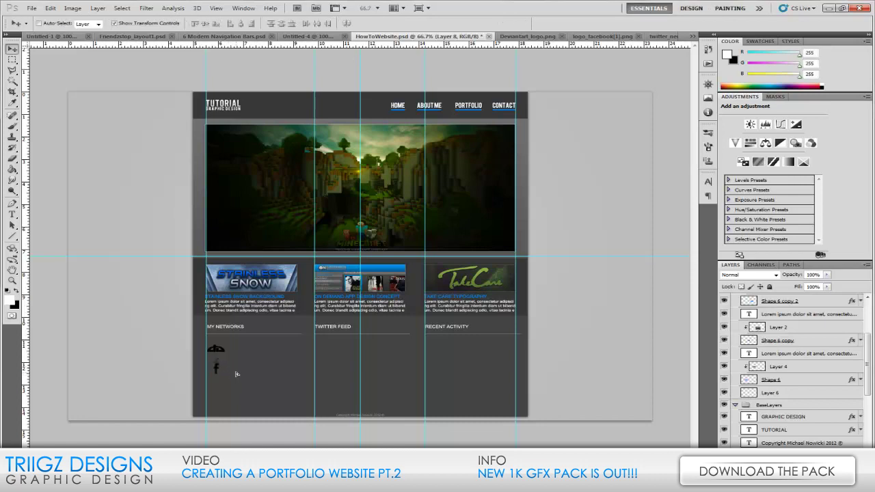
left_click_drag(236, 374, 236, 372)
- Copy the whole bird image from twitter_newbird_white.png and paste it into HowToWebsite.psd
left_click(668, 37)
key("m")
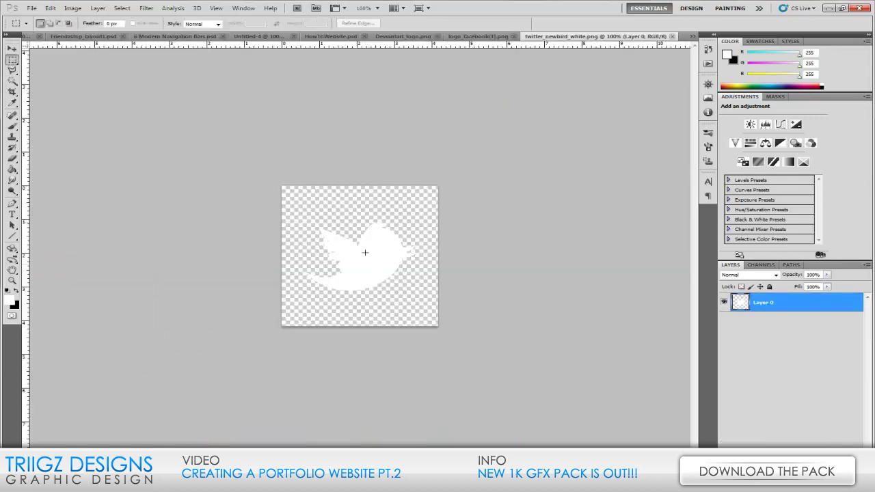
left_click_drag(614, 375, 681, 421)
key("ctrl+c")
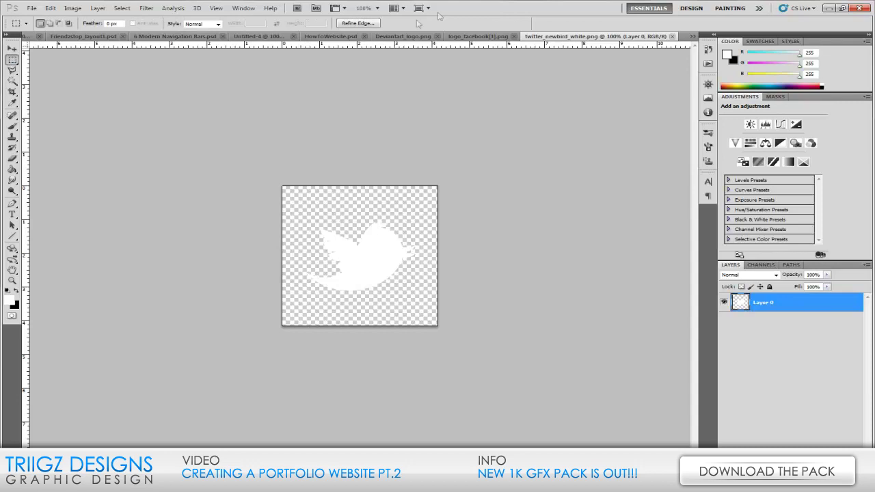
left_click(329, 36)
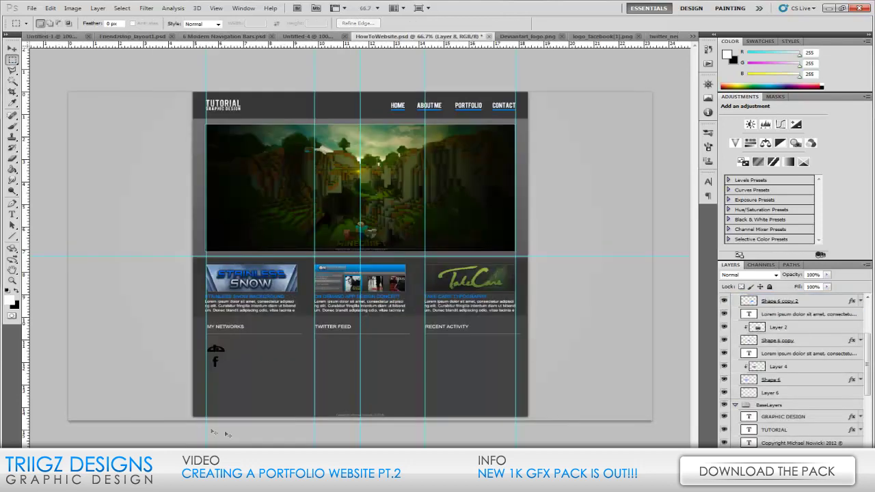
key("ctrl+v")
- Scale the Twitter bird down to icon size and nudge it into place beneath the Facebook f
key("v")
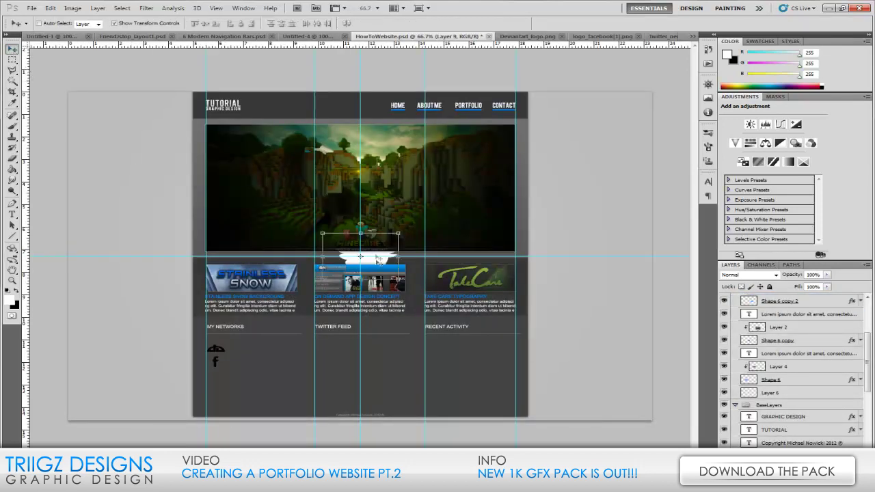
left_click_drag(378, 266, 241, 401)
key("Return")
key("Up")
key("Up")
key("Up")
key("Right")
key("Right")
- Apply a white Color Overlay with Normal blend mode and 100% opacity to the Facebook f on Layer 8
scroll(806, 436, "down", 2)
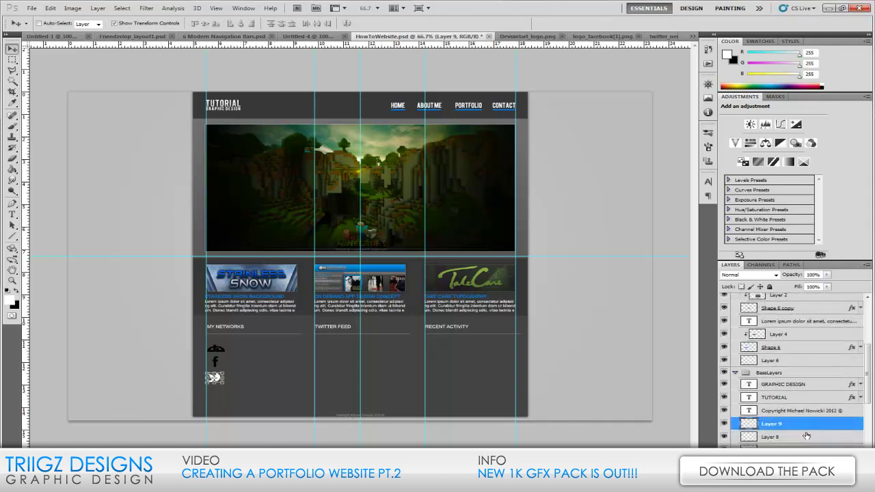
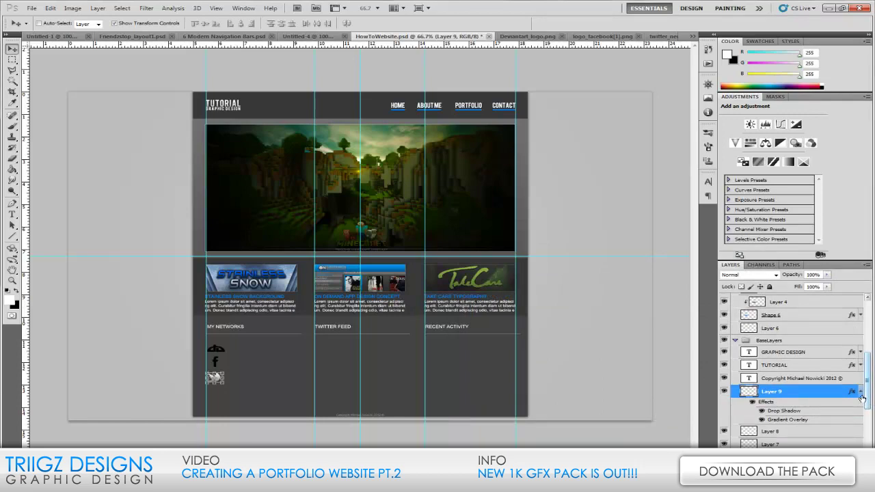
left_click(798, 409)
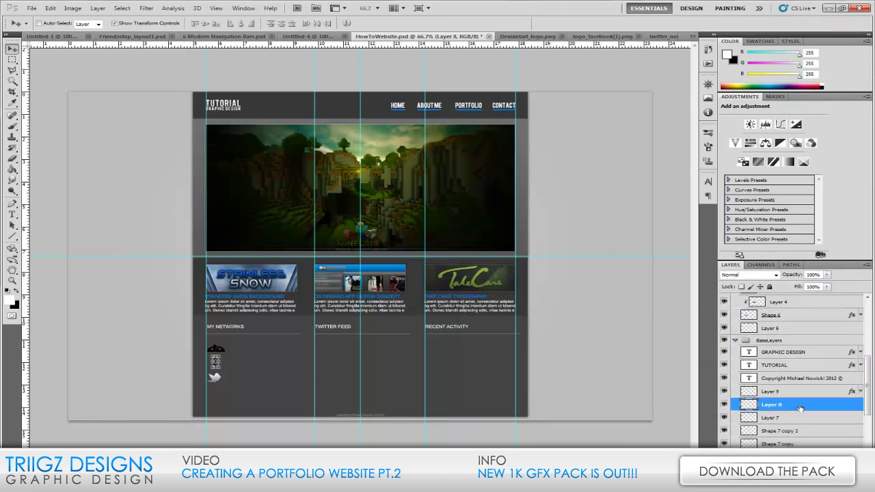
double_click(800, 407)
left_click(487, 383)
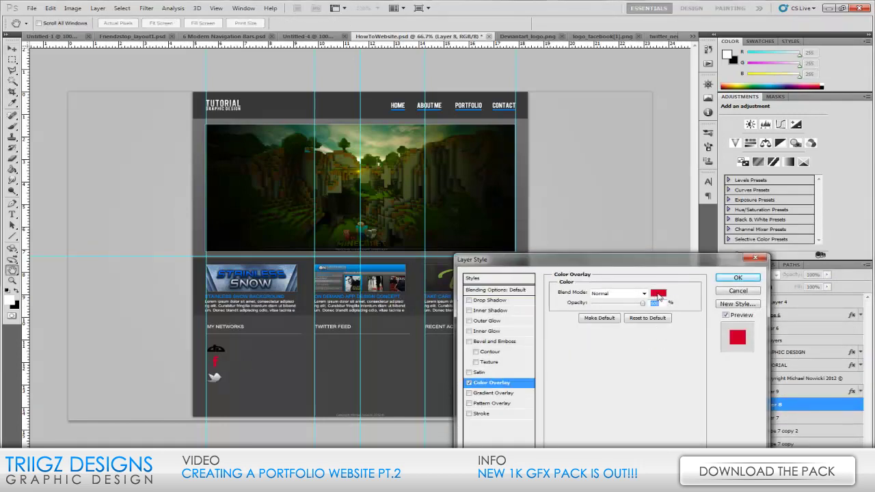
left_click(657, 295)
left_click(332, 325)
left_click(573, 320)
left_click(718, 277)
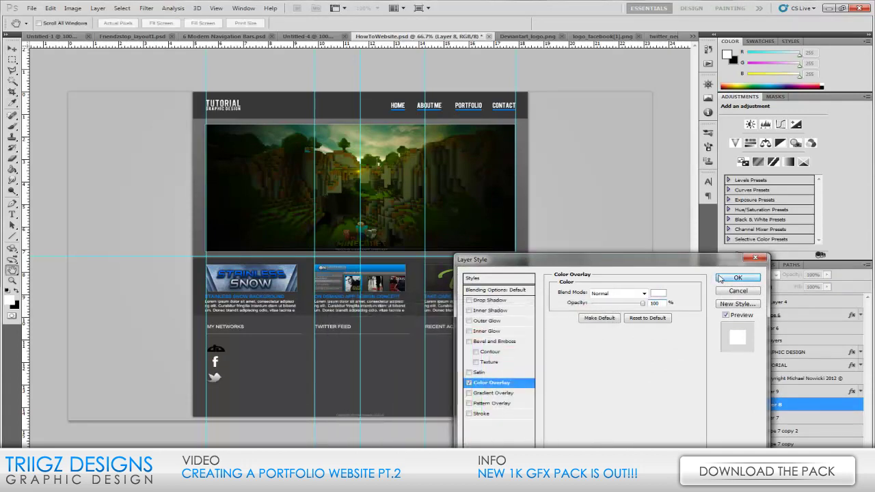
left_click(719, 279)
- Convert Layer 8 with the Facebook f to a smart object and rasterize it
right_click(806, 409)
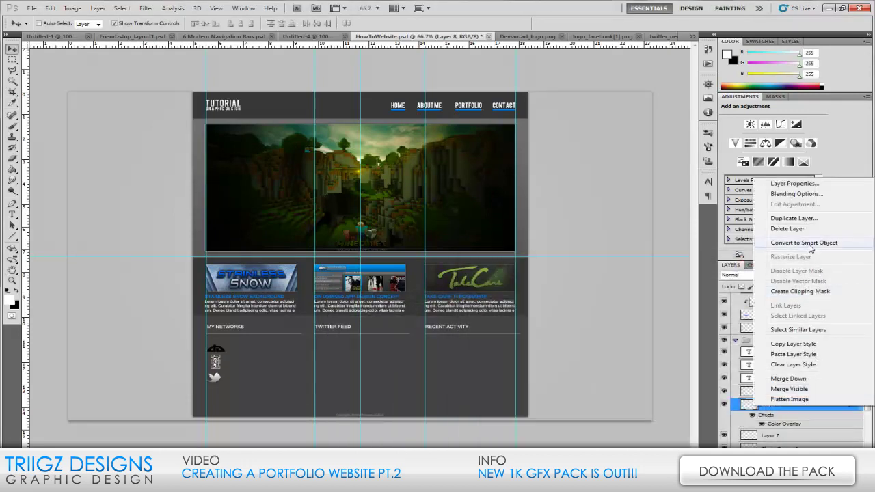
left_click(807, 243)
right_click(813, 400)
left_click(794, 250)
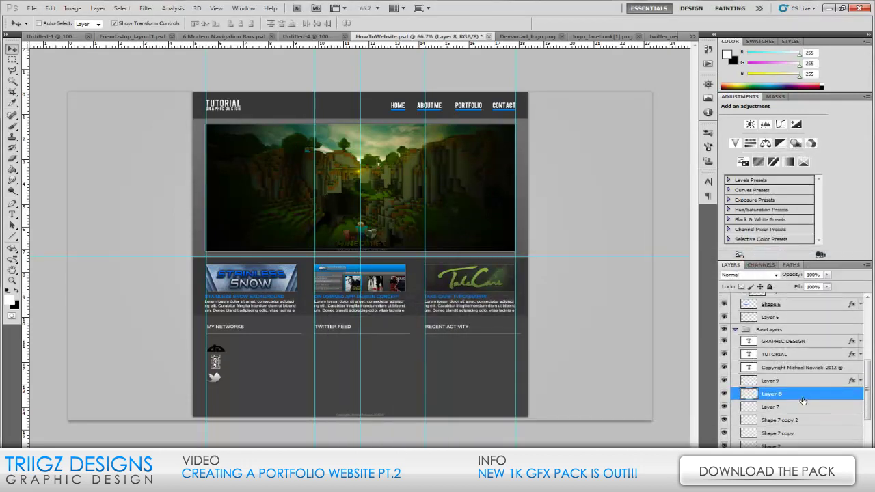
- Apply a white Color Overlay to the deviantART logo on Layer 7
left_click(793, 407)
double_click(814, 408)
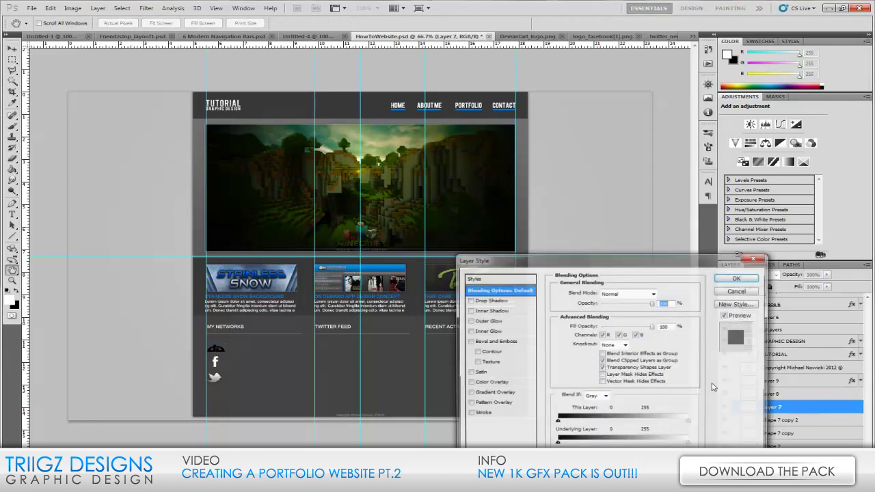
left_click(487, 382)
left_click(658, 294)
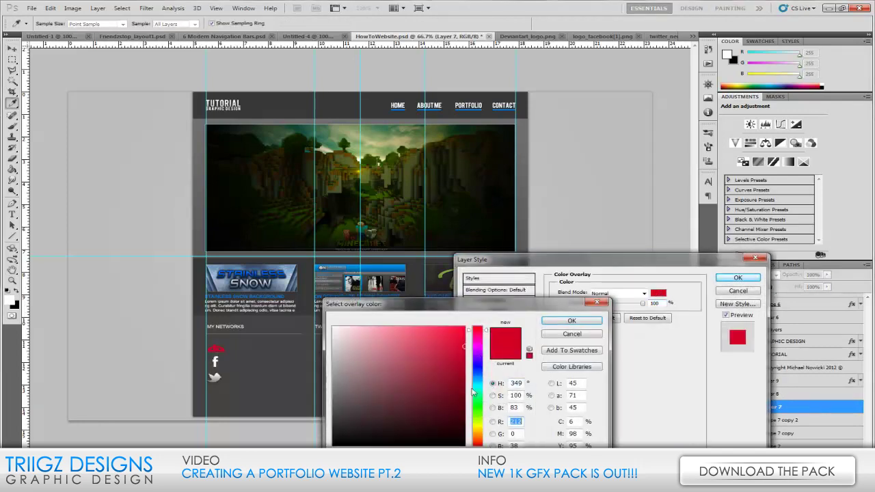
left_click(332, 326)
left_click(582, 321)
left_click(738, 277)
- Convert Layer 7 with the deviantART logo to a smart object and rasterize it
right_click(800, 408)
left_click(806, 241)
right_click(811, 409)
left_click(790, 241)
- Copy the layer style of Layer 9, which holds the Twitter bird
scroll(823, 430, "down", 1)
scroll(823, 430, "down", 1)
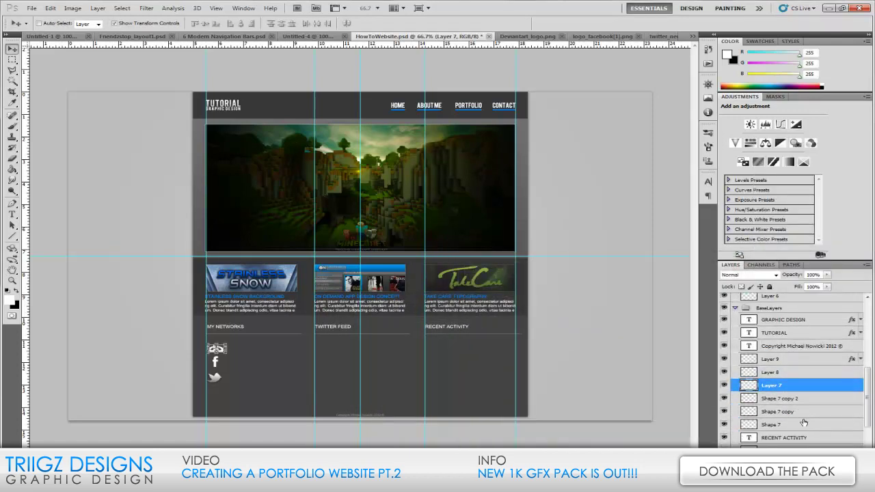
left_click(805, 424)
left_click(810, 412)
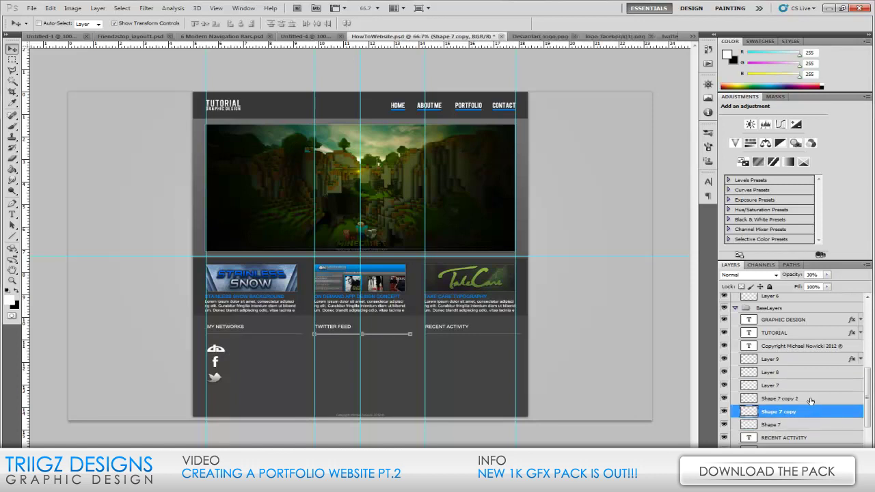
left_click(811, 399)
left_click(811, 387)
left_click(812, 375)
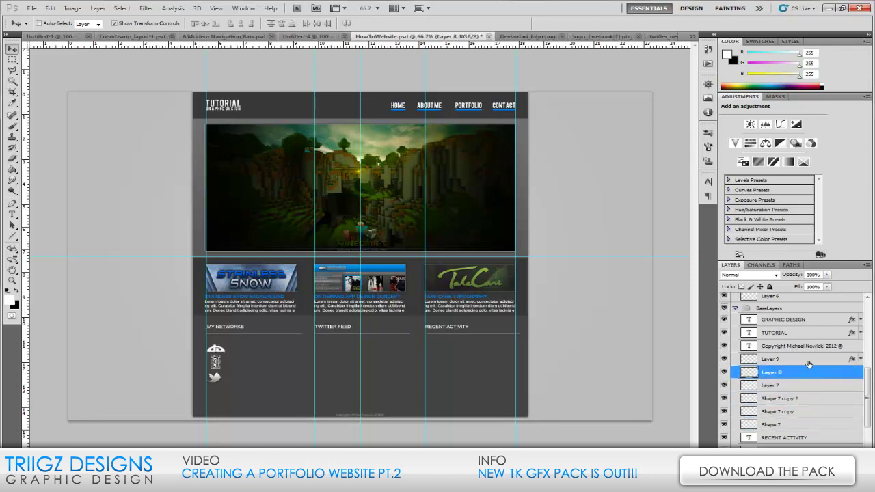
right_click(811, 362)
left_click(809, 298)
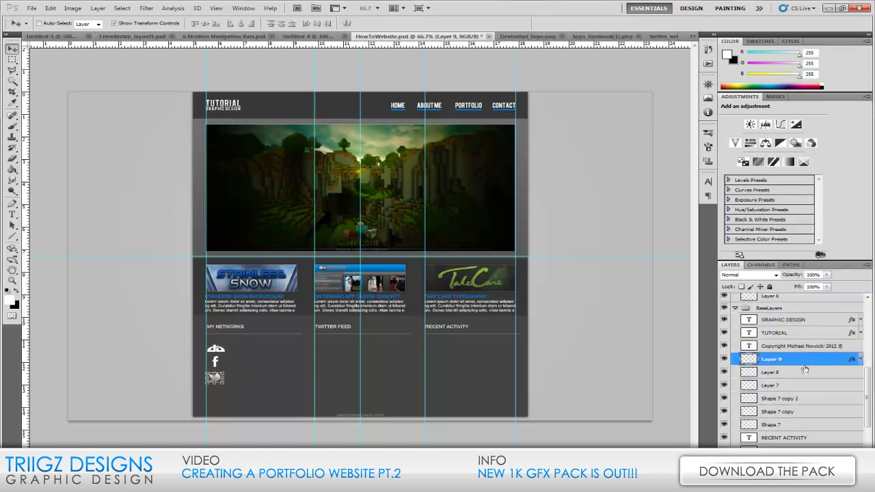
- Paste the copied layer style onto both Layer 8 and Layer 7, the Facebook and deviantART logos
left_click(806, 372)
left_click(805, 385, "shift")
right_click(807, 370)
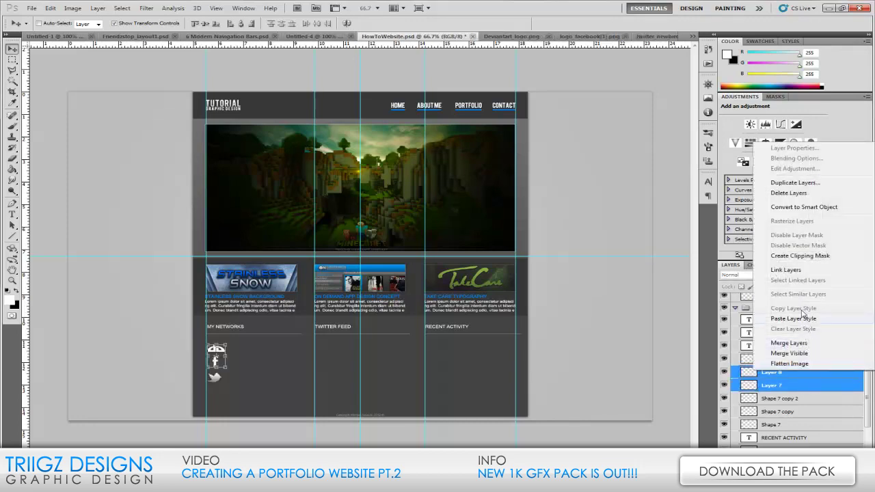
left_click(793, 319)
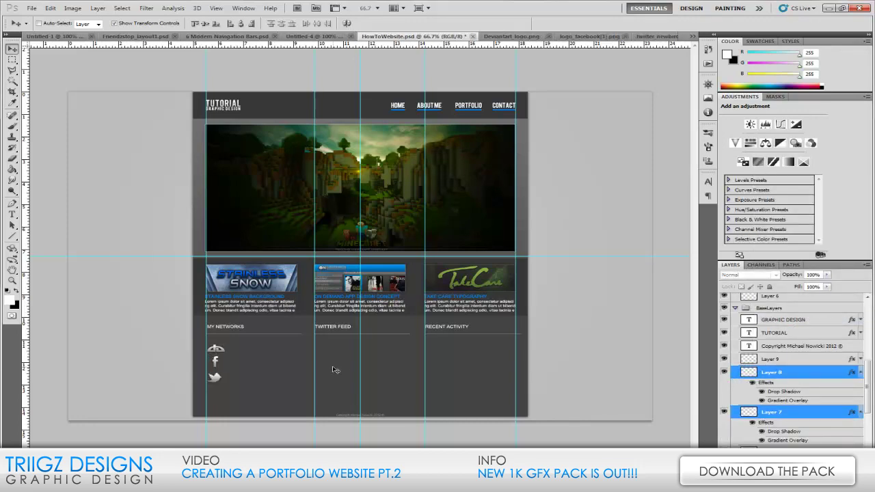
- Add a 12 pt text label reading TRIIGZHD.DEVIANTART.COM beside the deviantART logo in the MY NETWORKS column
left_click(12, 215)
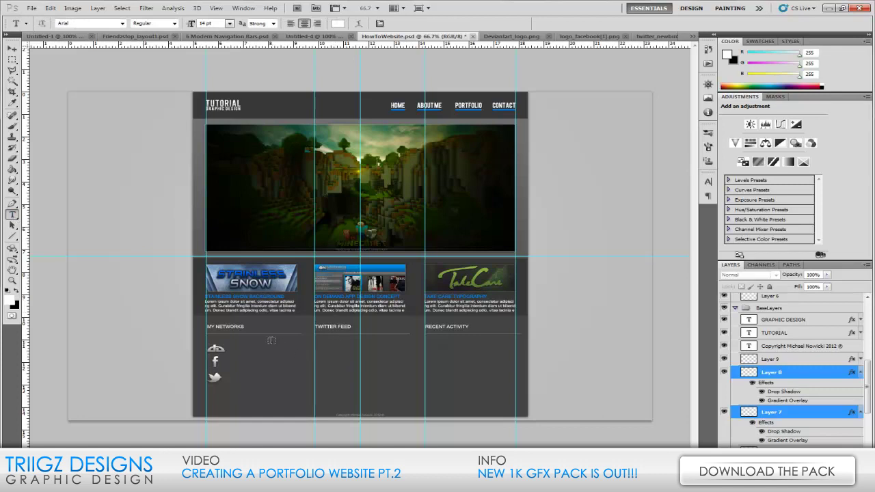
left_click(245, 352)
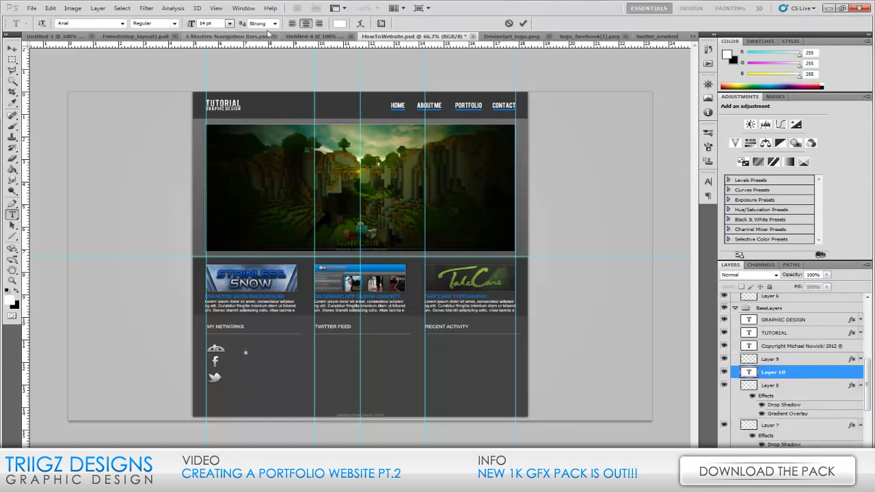
left_click(229, 23)
left_click(236, 93)
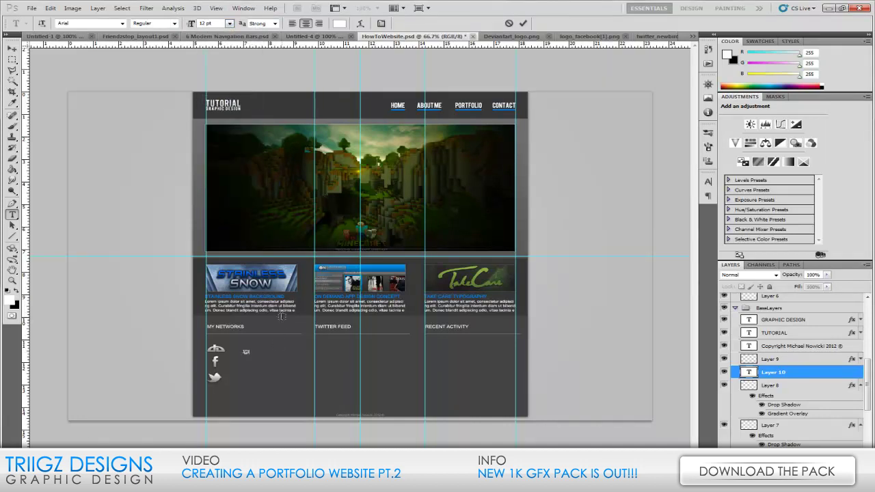
type("HD.DEVIANTART.COM")
left_click(12, 50)
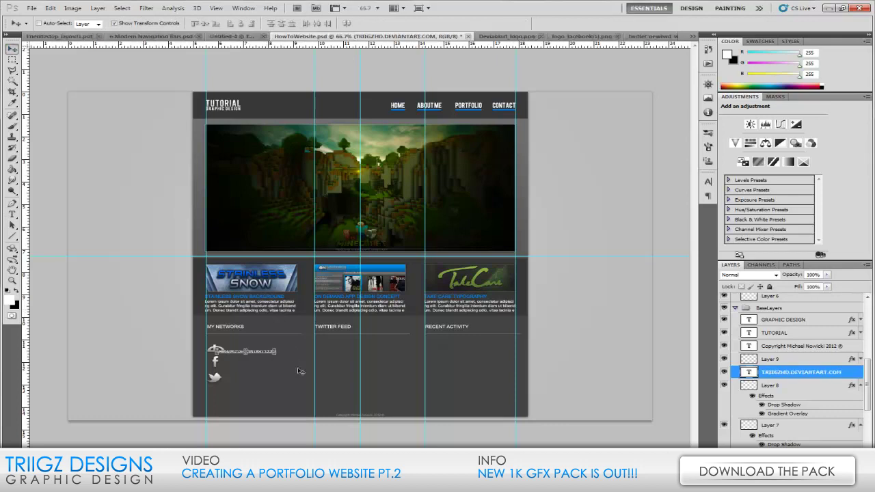
- Duplicate the deviantART label beside the Facebook logo, replacing its text with FECEBOOK.COM/TRIIGZHD and lining it up with the label above
left_click_drag(290, 375, 262, 388)
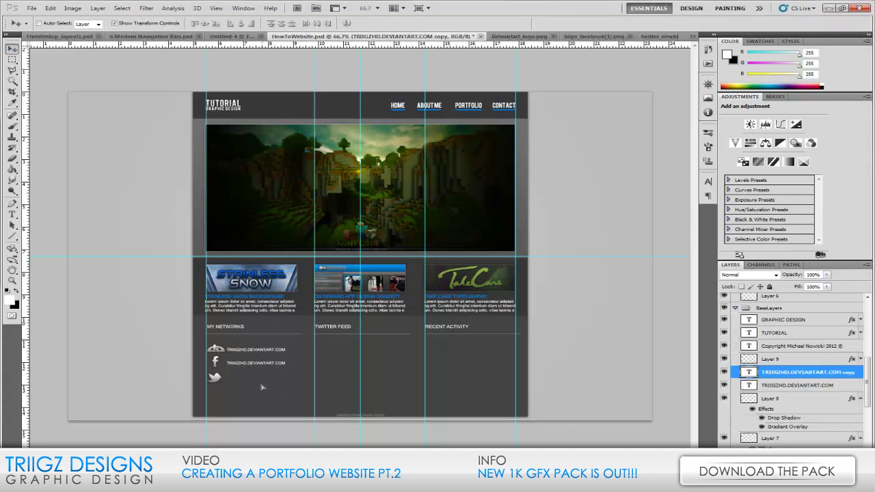
left_click(13, 214)
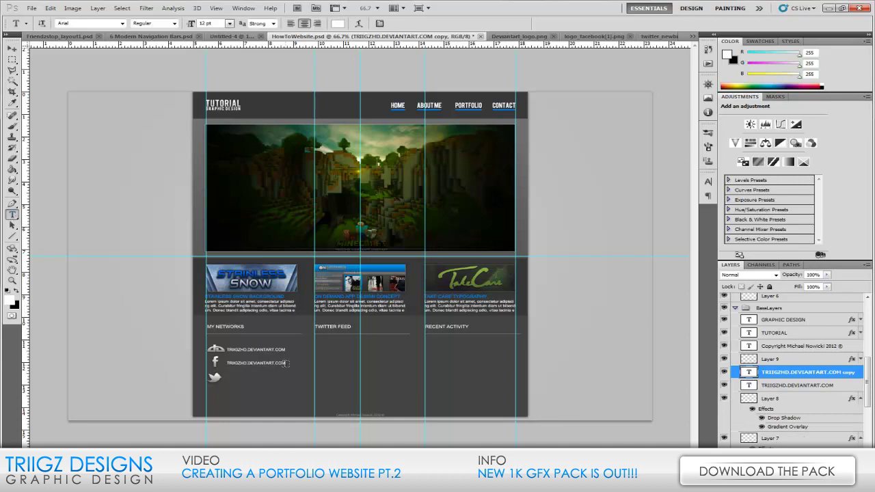
left_click_drag(284, 363, 121, 341)
type("EFSFR")
type("OOK.COM")
type("/TRI")
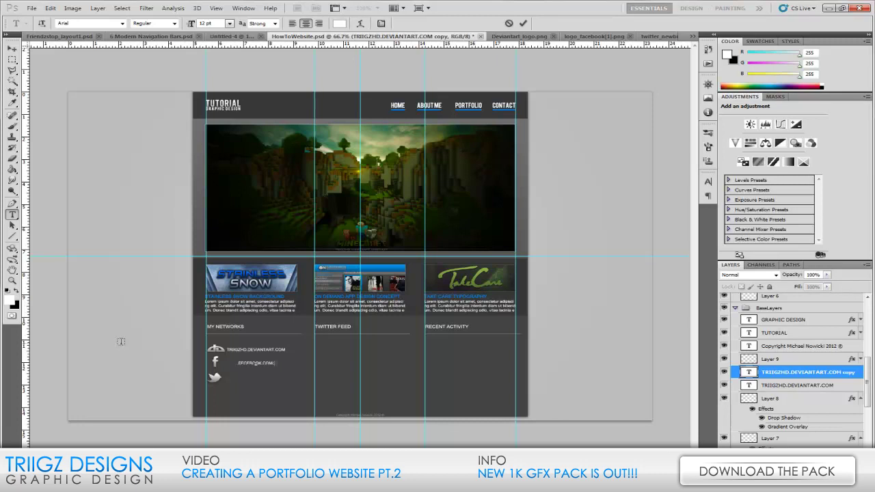
type("IGZHD")
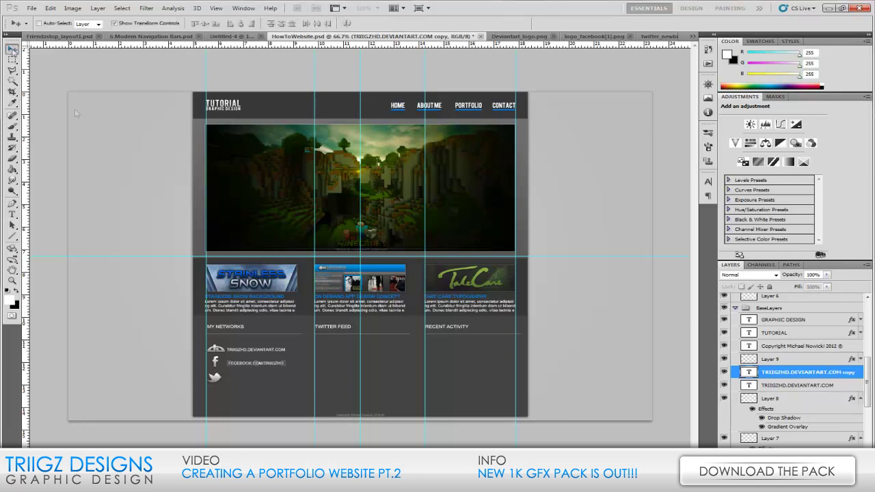
left_click(13, 50)
key("Left")
key("Left")
key("Left")
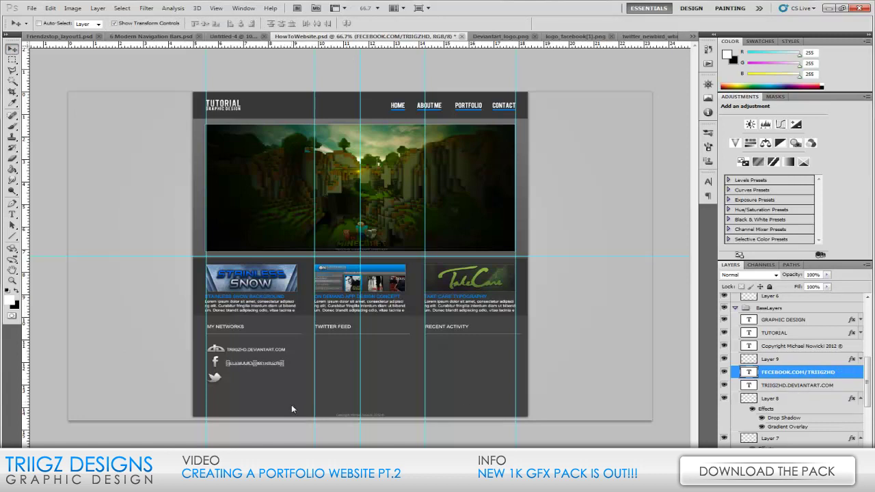
- Duplicate the Facebook label beside the Twitter bird and replace its text with TWITTER.COM.TRIIGZHD
left_click_drag(261, 397, 257, 412, "alt")
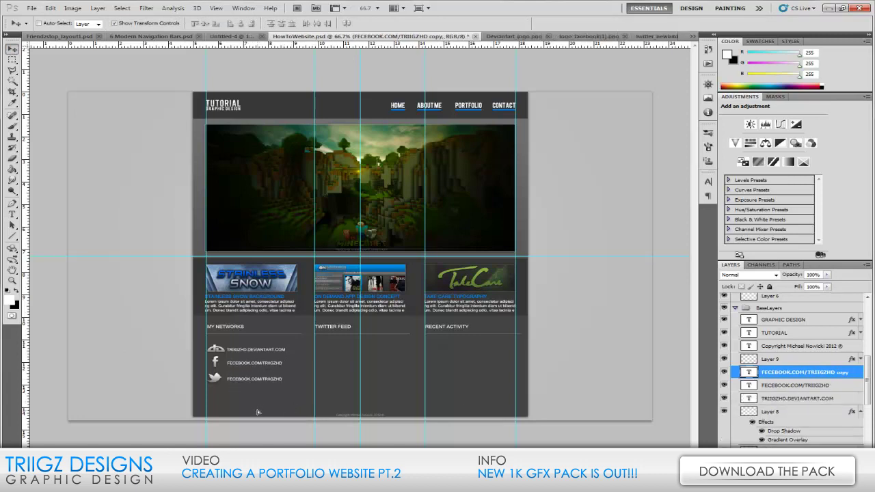
left_click(12, 214)
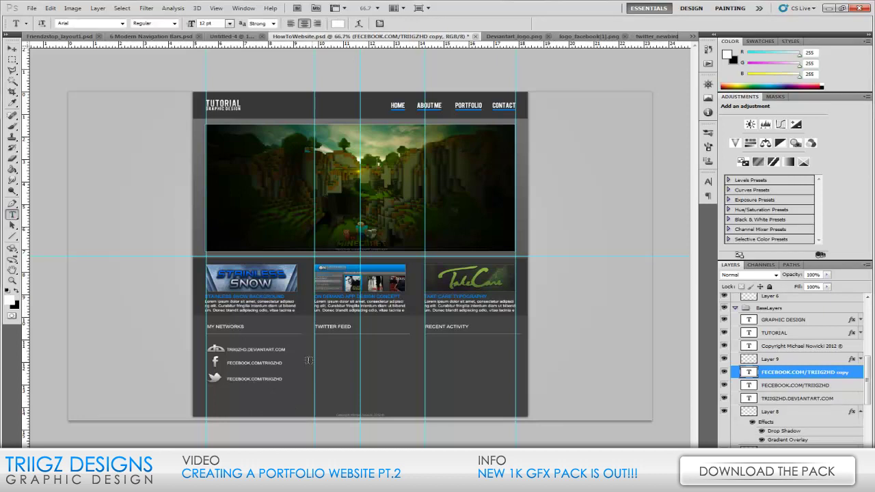
left_click_drag(281, 379, 209, 376)
type("TWITTER.")
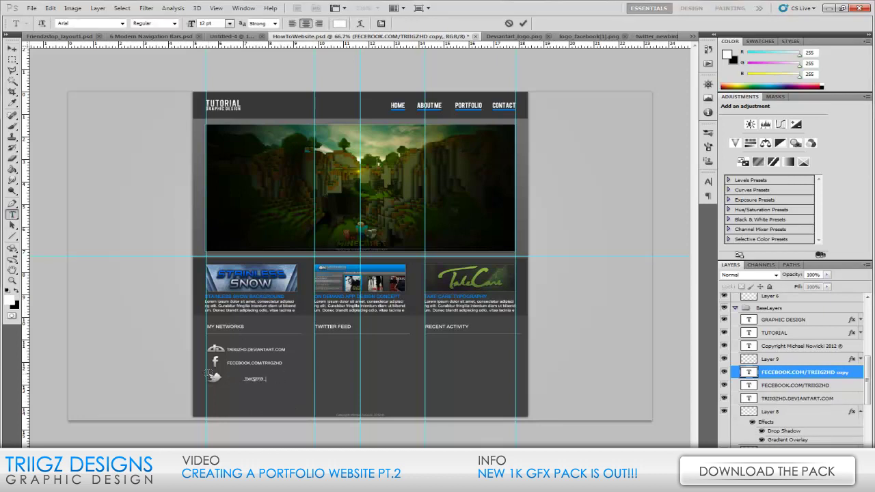
type("COM/TRIIG")
key("BackSpace")
key("BackSpace")
key("BackSpace")
type("IIGZHD")
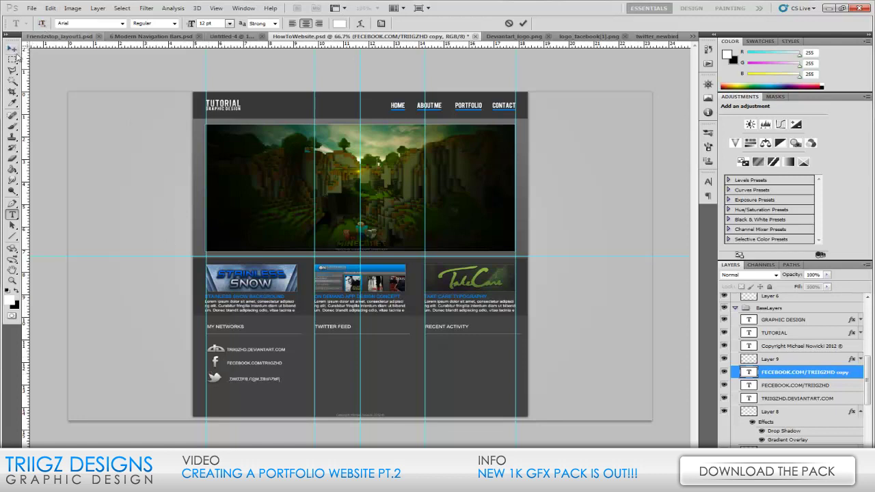
left_click(12, 49)
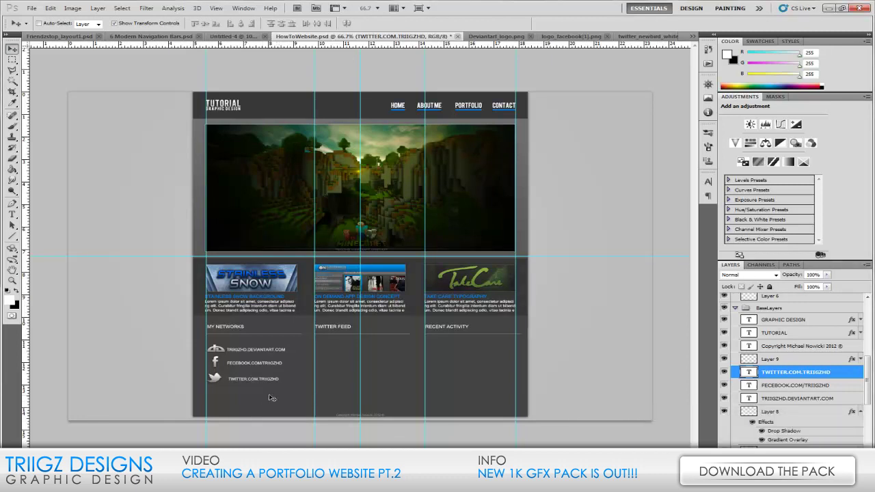
- Add a text line reading CHECK OUT MY NEW VIDEO beneath the RECENT ACTIVITY heading, aligned with the column's edge
left_click(13, 216)
left_click(435, 342)
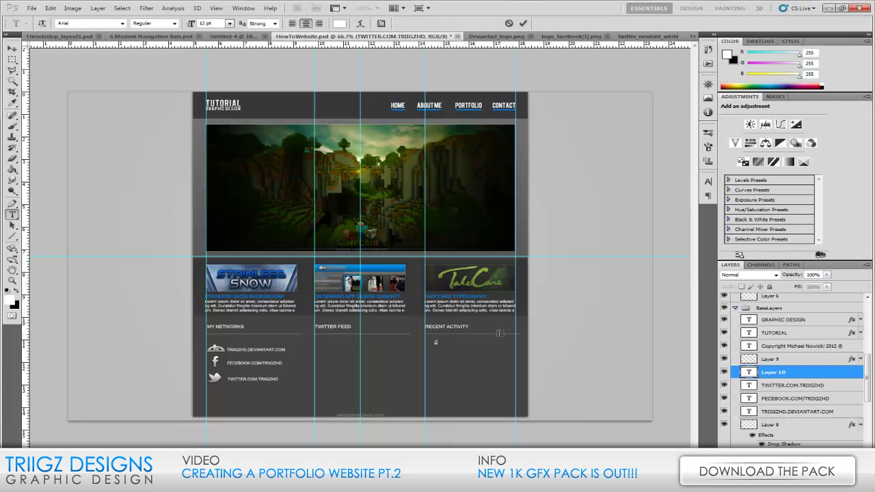
type("CHECKOUT  MY NEW VIDEO")
left_click(11, 45)
left_click_drag(470, 383, 490, 387)
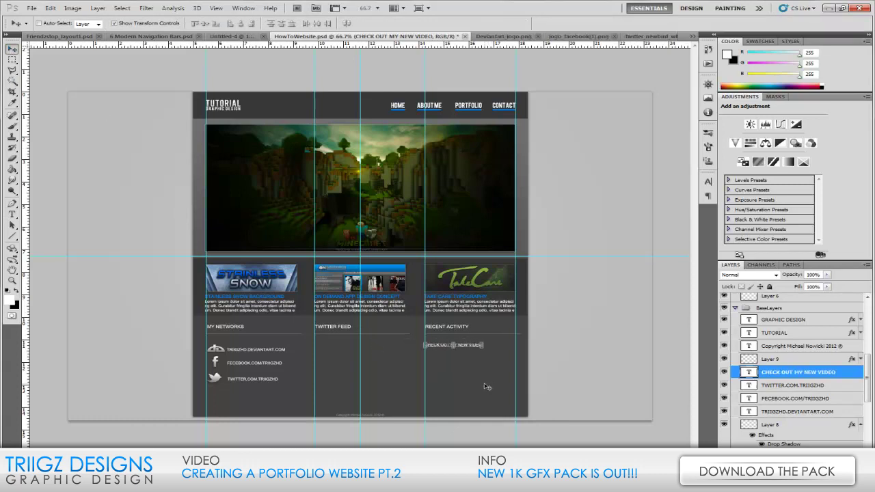
- Duplicate the CHECK OUT MY NEW VIDEO line twice and stack the copies evenly down the RECENT ACTIVITY column
key("ctrl+j")
left_click_drag(465, 373, 470, 387)
key("ctrl+j")
key("shift+Down")
key("shift+Down")
key("shift+Down")
key("Down")
key("Down")
key("Down")
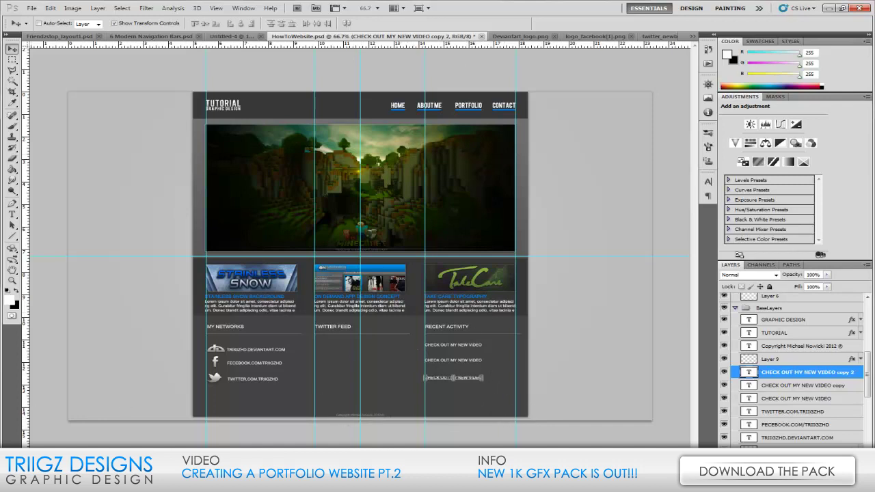
- Switch to the web browser, load apple.com and open its iPod page to examine how the navigation bar highlights links
key("ctrl+plus")
scroll(303, 296, "up", 4)
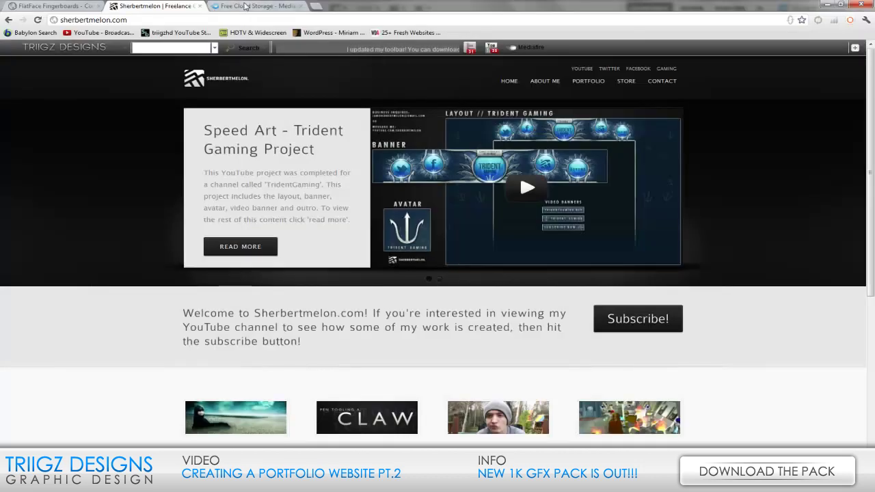
left_click(255, 6)
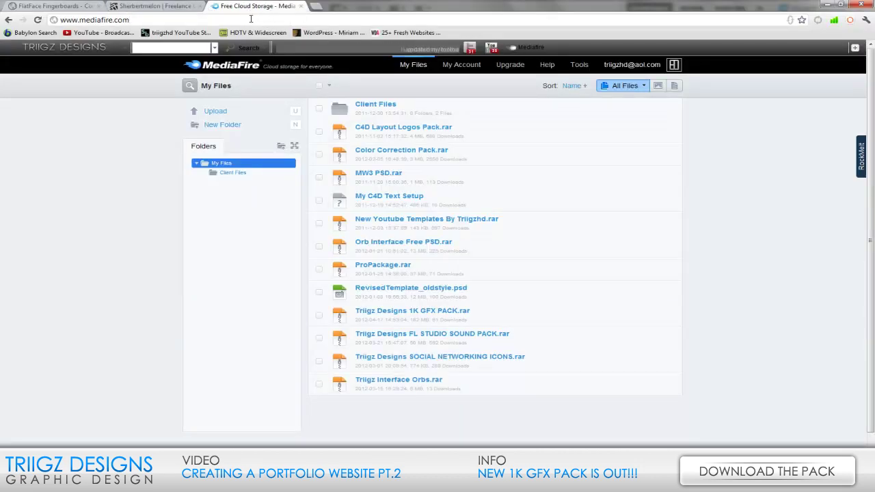
type("apple")
key("BackSpace")
key("BackSpace")
key("BackSpace")
key("BackSpace")
key("BackSpace")
key("BackSpace")
key("BackSpace")
key("BackSpace")
key("BackSpace")
key("BackSpace")
key("BackSpace")
key("BackSpace")
key("BackSpace")
key("BackSpace")
key("BackSpace")
key("BackSpace")
key("BackSpace")
key("BackSpace")
key("BackSpace")
key("BackSpace")
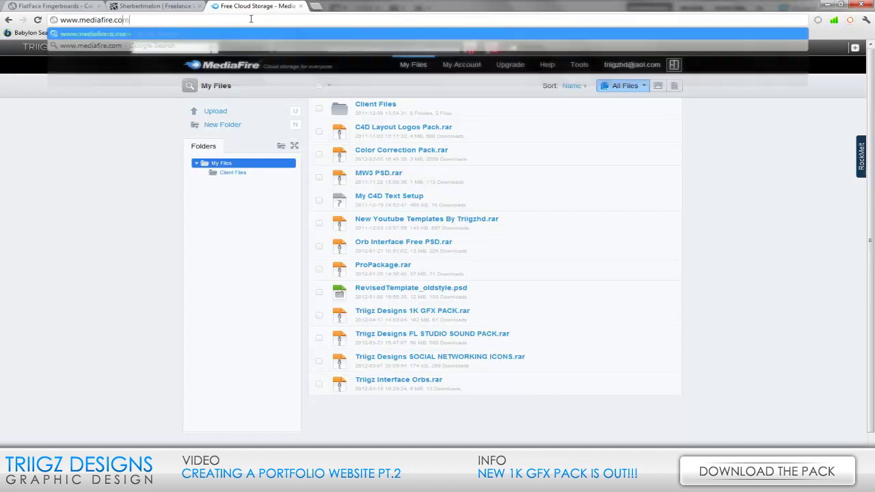
type("apple")
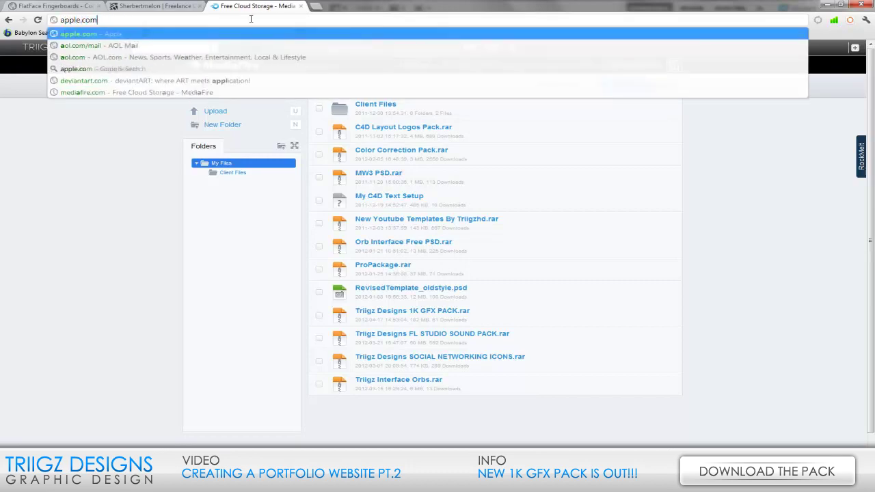
key("Return")
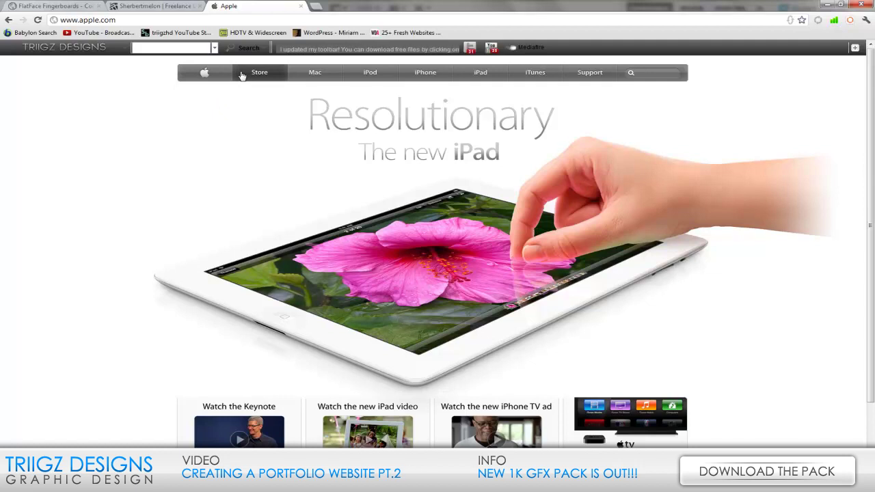
left_click(383, 73)
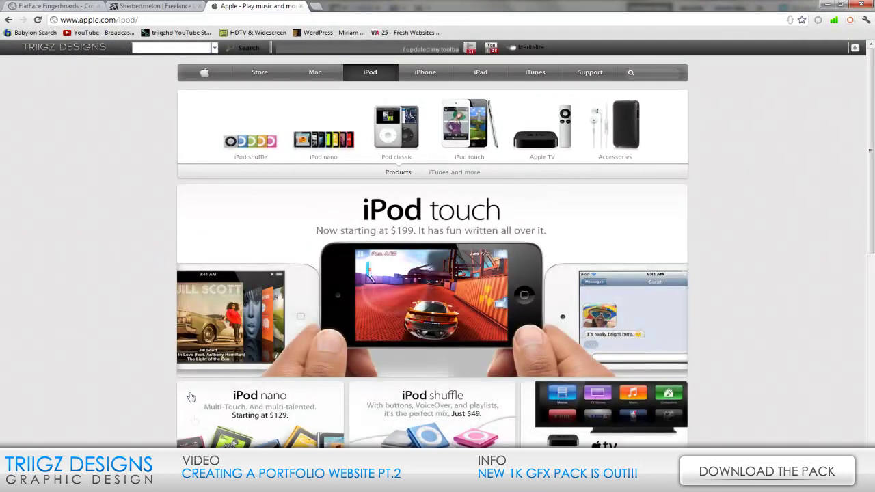
left_click(171, 479)
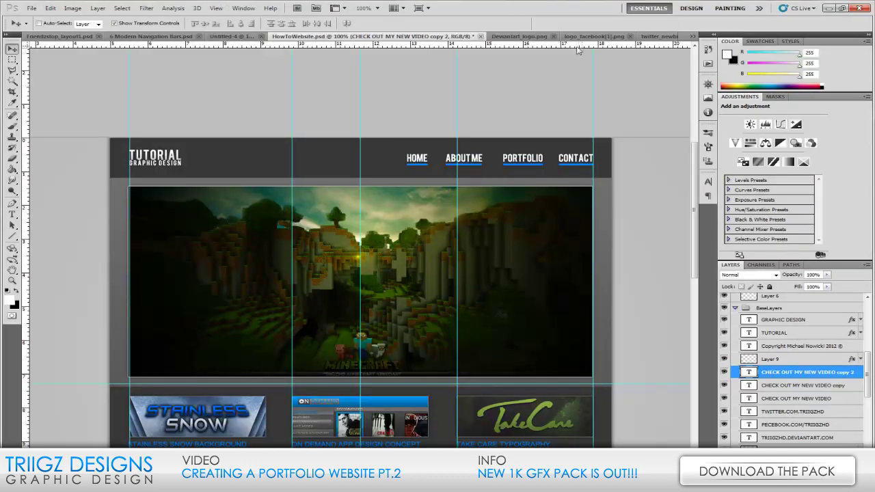
- Return to the mockup's PAgesLinks group and add a new empty layer directly beneath the HOME text layer
left_click_drag(869, 383, 870, 327)
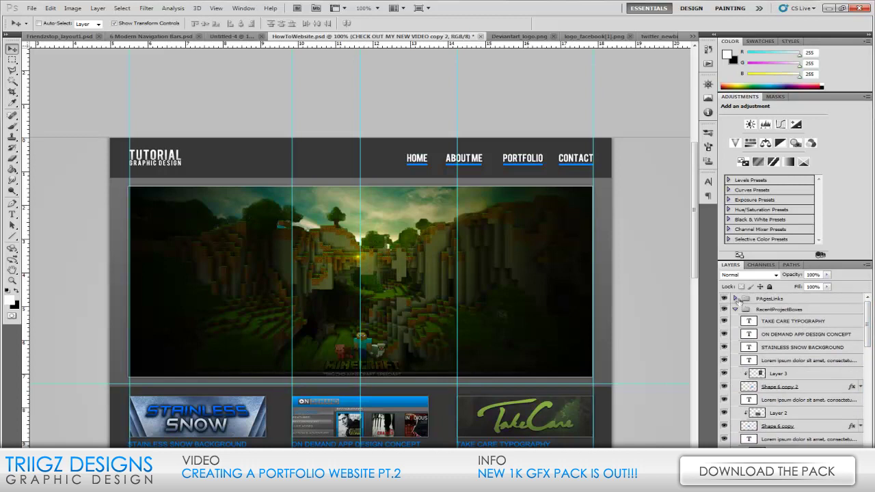
left_click(735, 299)
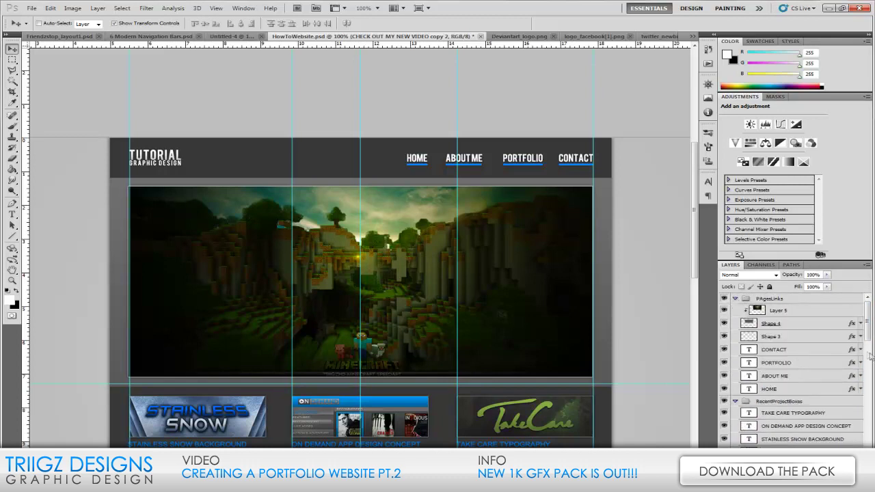
left_click(802, 363)
left_click(803, 350)
scroll(824, 364, "down", 1)
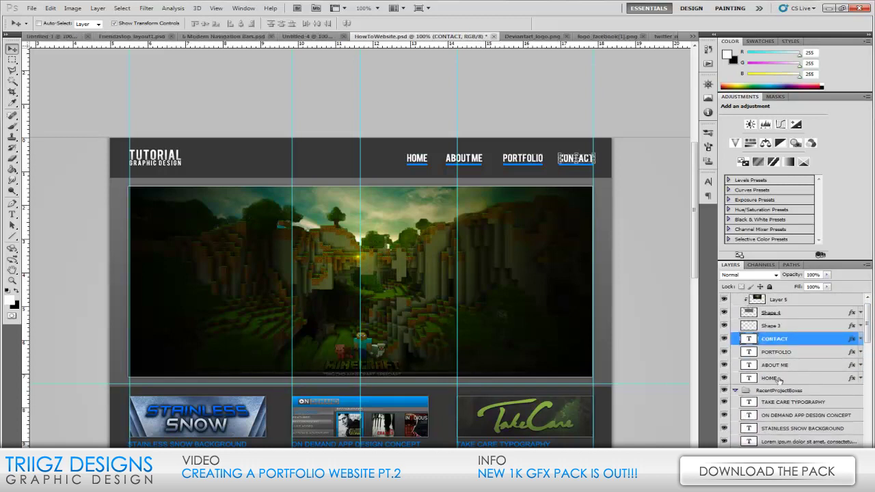
left_click(797, 378)
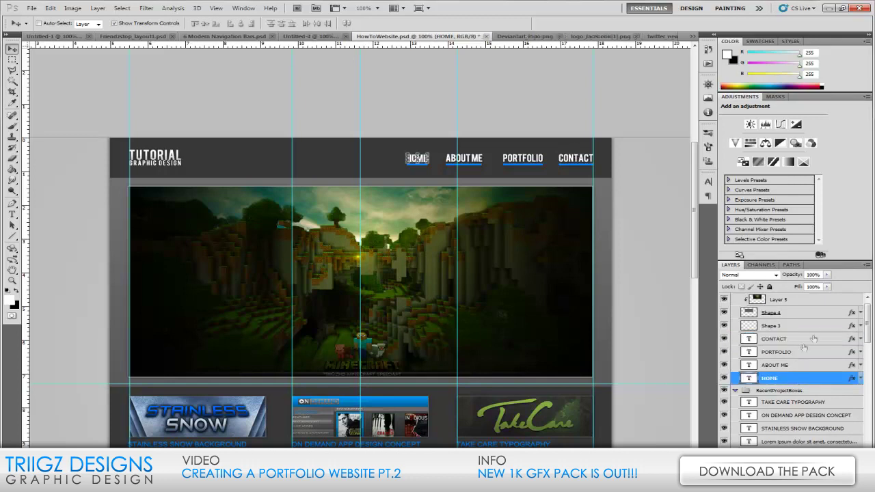
left_click(800, 339, "shift")
left_click(807, 378)
left_click(840, 484)
left_click_drag(799, 378, 792, 396)
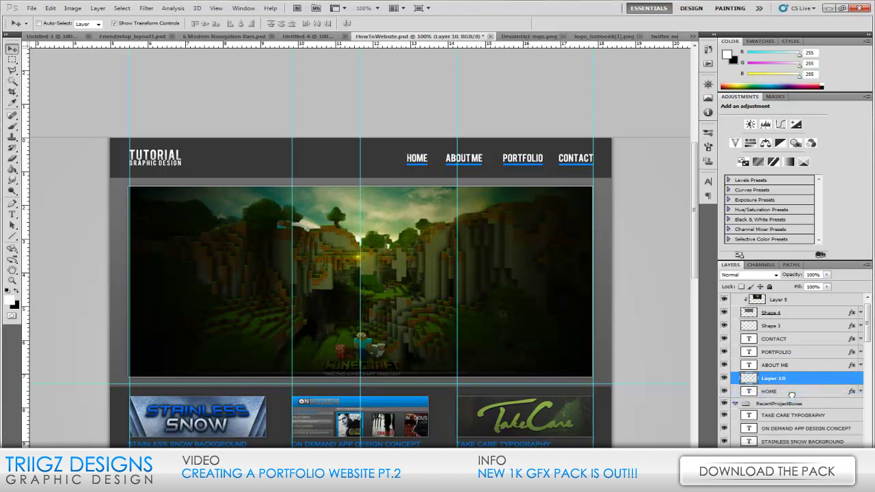
scroll(804, 372, "down", 2)
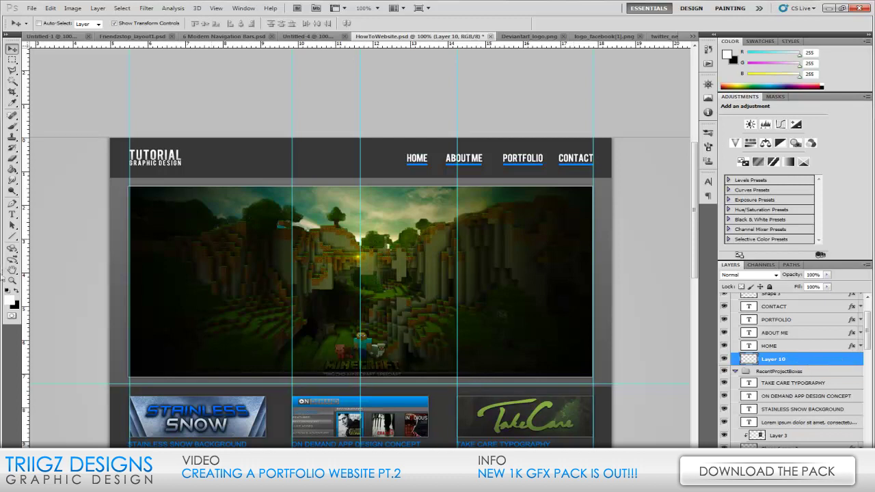
- Choose the Rectangle shape tool and set the foreground colour to a medium neutral grey
left_click(14, 237)
left_click_drag(17, 238, 55, 241)
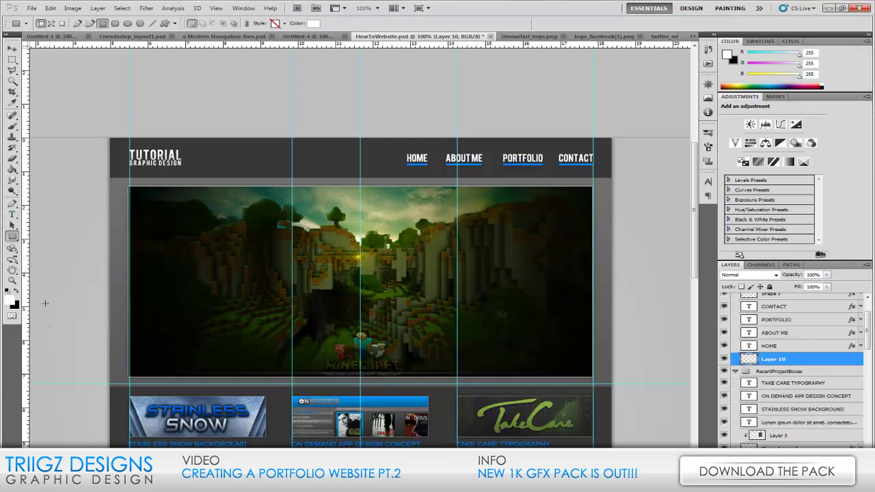
left_click(11, 302)
left_click(237, 152)
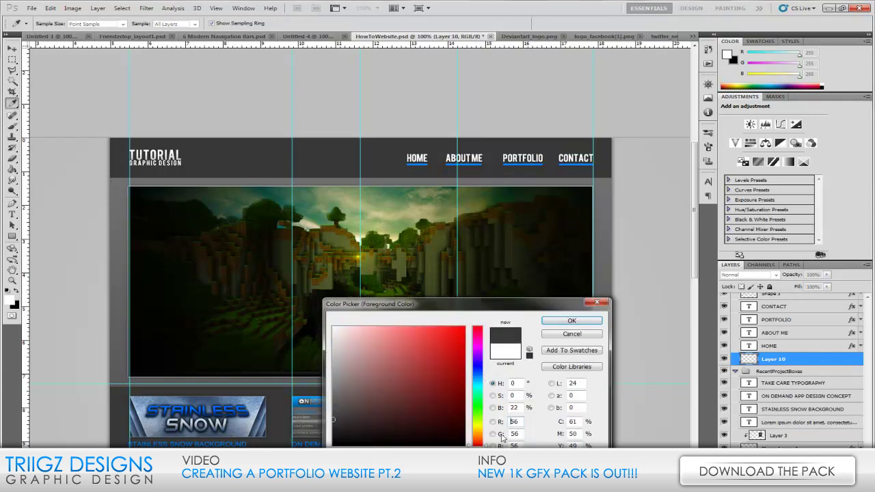
left_click_drag(333, 409, 294, 379)
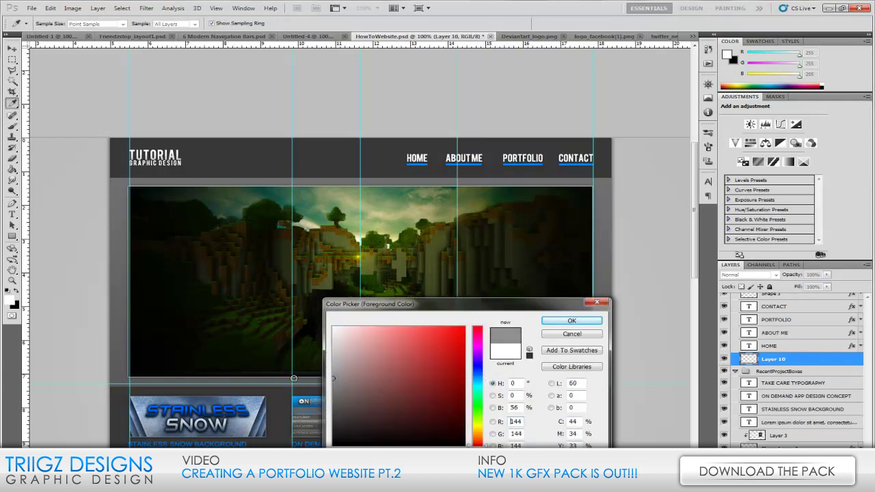
left_click(572, 321)
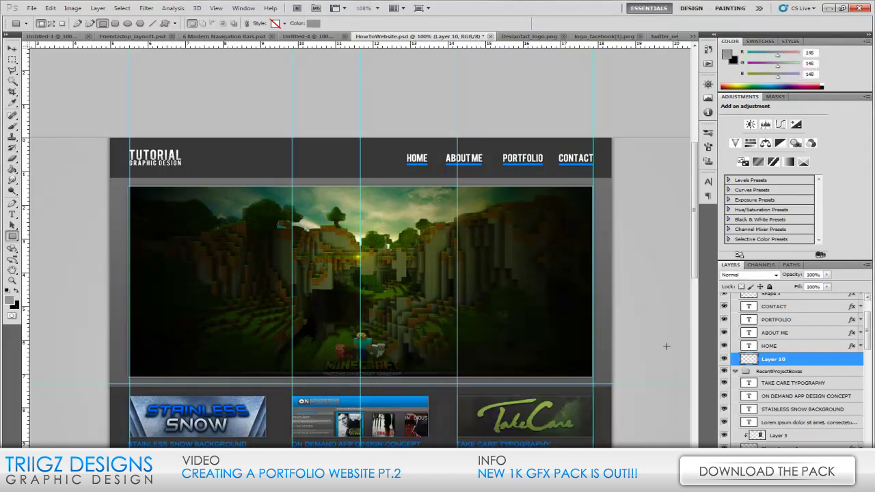
- Place two horizontal guides framing the HOME link, one just above its text and one just below its underline
left_click(788, 349)
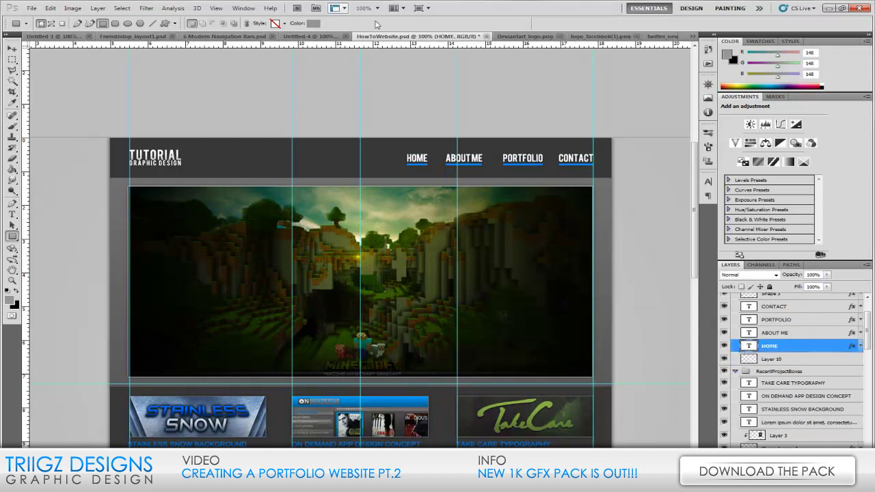
key("v")
left_click_drag(429, 45, 430, 154)
left_click_drag(397, 46, 413, 166)
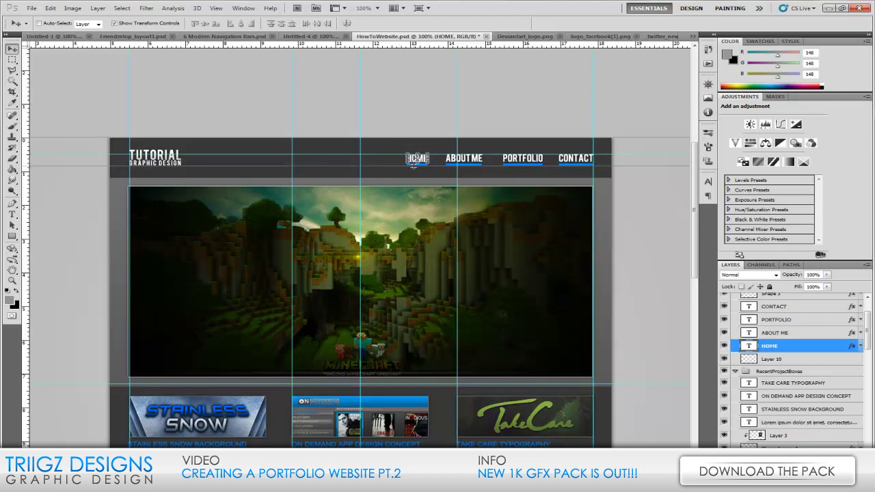
left_click_drag(413, 166, 413, 165)
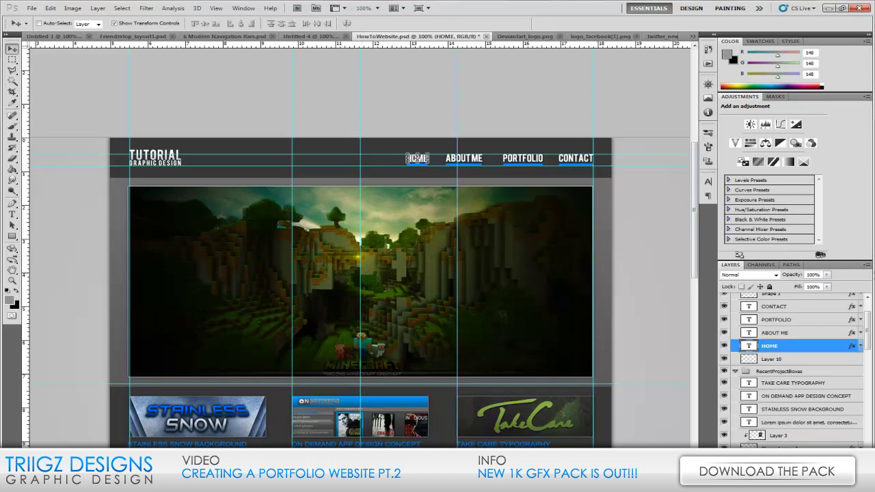
- Draw a grey rectangle between the guides behind the HOME link and rasterize the shape layer
left_click(813, 361)
left_click(13, 237)
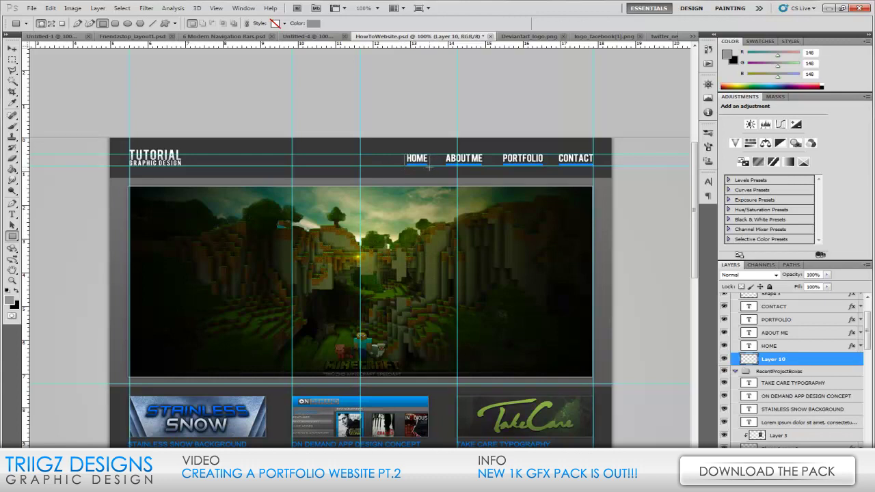
left_click_drag(429, 167, 430, 167)
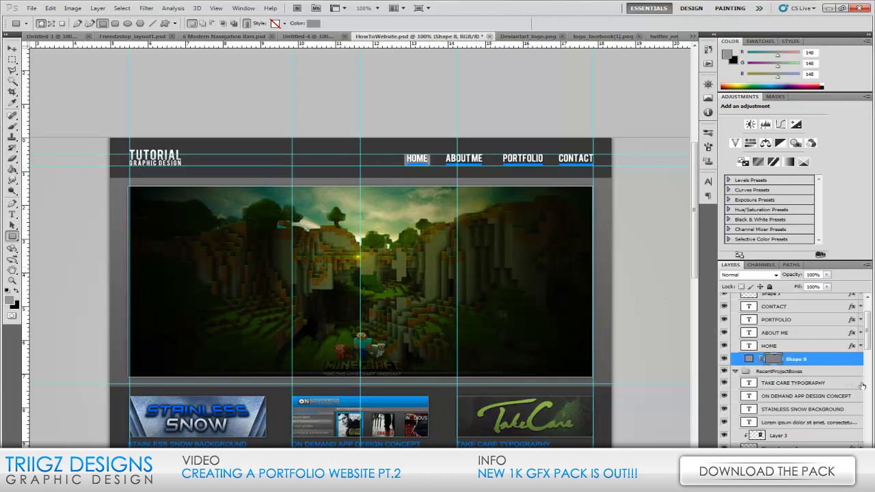
right_click(837, 362)
left_click(797, 213)
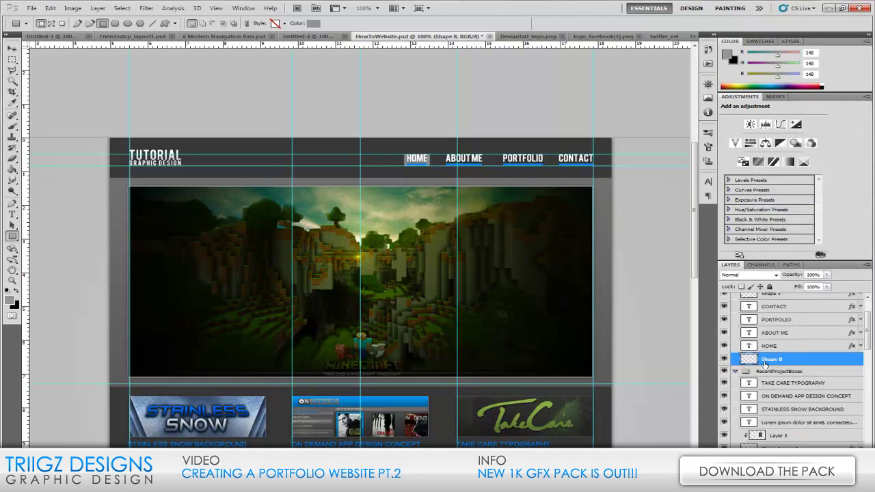
- Duplicate the HOME highlight rectangle, place the copy behind ABOUT ME and widen it to fit that link
key("ctrl+j")
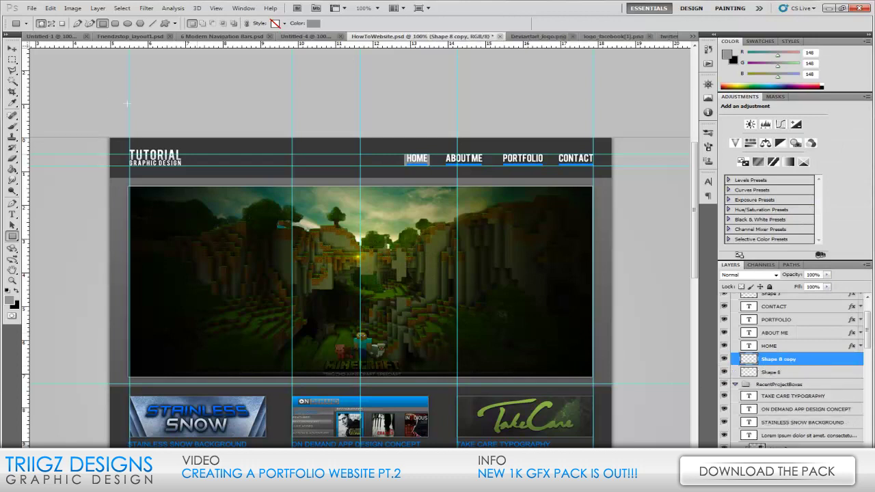
left_click(13, 48)
left_click_drag(400, 228, 445, 211)
key("ctrl+t")
left_click_drag(472, 158, 483, 159)
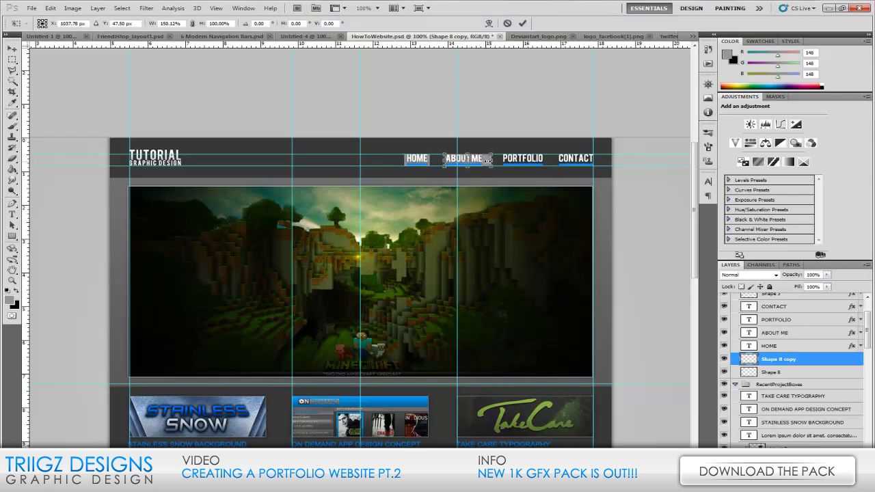
key("Return")
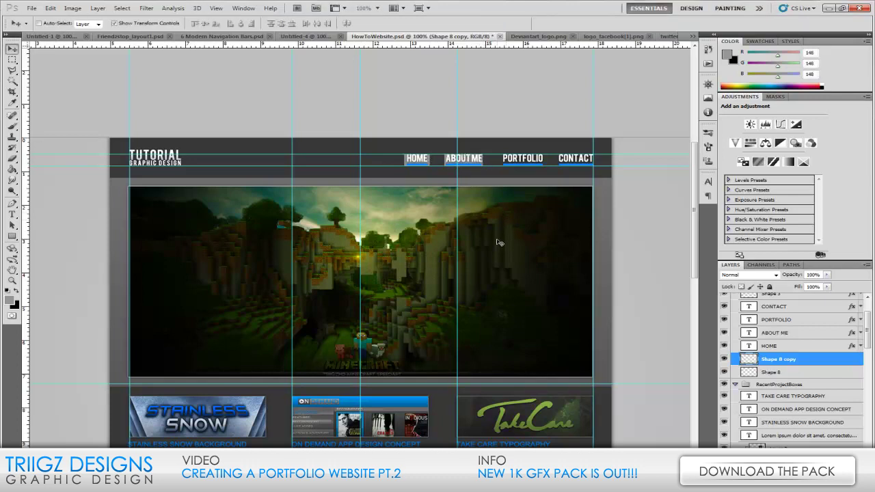
- Duplicate the ABOUT ME highlight, shift the copy behind PORTFOLIO, widen it to cover the word and nudge it into alignment
key("ctrl+j")
key("shift+Right")
key("shift+Right")
key("shift+Right")
key("shift+Right")
key("shift+Right")
key("shift+Right")
key("shift+Right")
key("shift+Right")
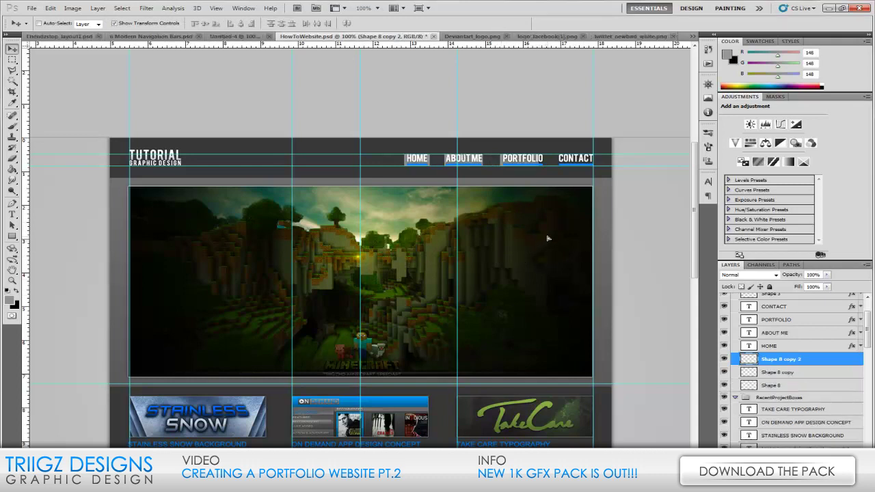
left_click_drag(540, 159, 544, 158)
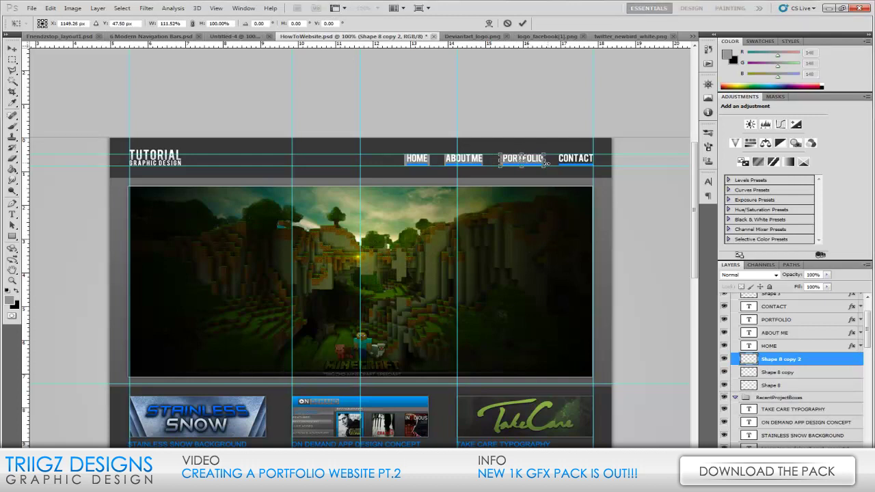
key("Return")
key("Right")
key("Right")
key("Right")
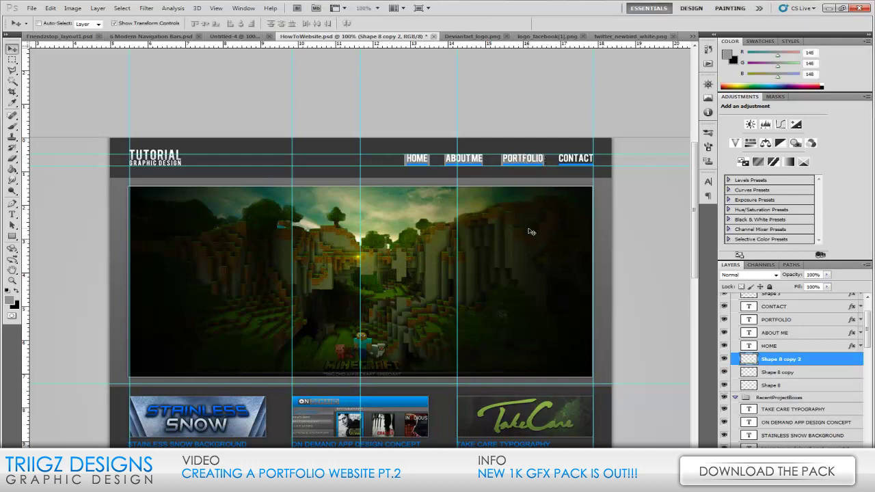
- Duplicate the PORTFOLIO highlight and fit the copy behind the CONTACT link
key("ctrl+j")
left_click_drag(508, 235, 556, 223)
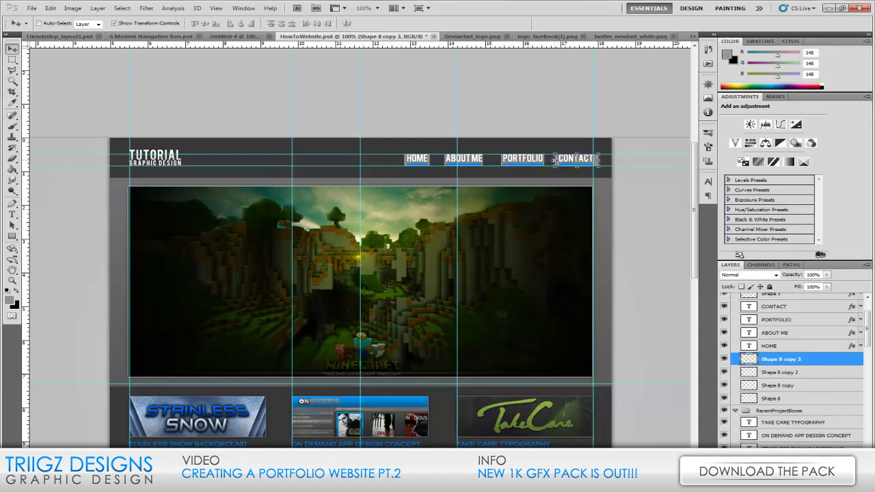
key("Left")
key("Left")
key("Left")
key("Left")
key("Left")
scroll(508, 245, "down", 2)
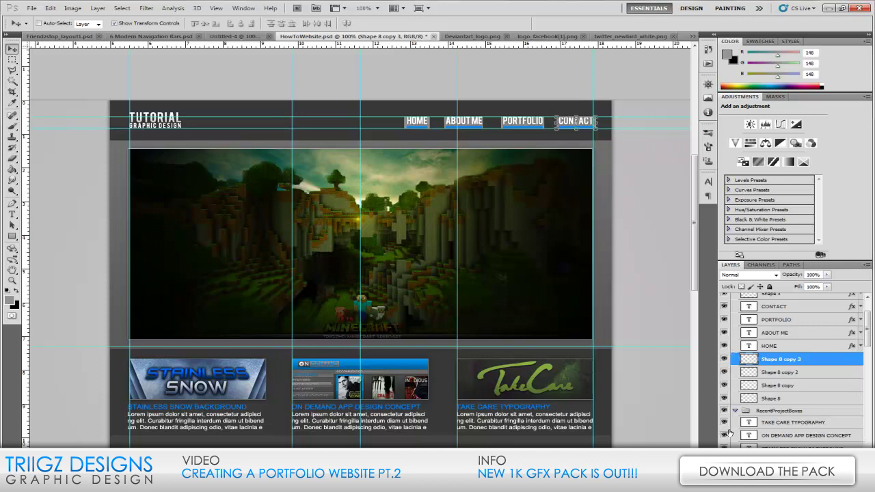
- Rasterize the CONTACT text layer
left_click(813, 308)
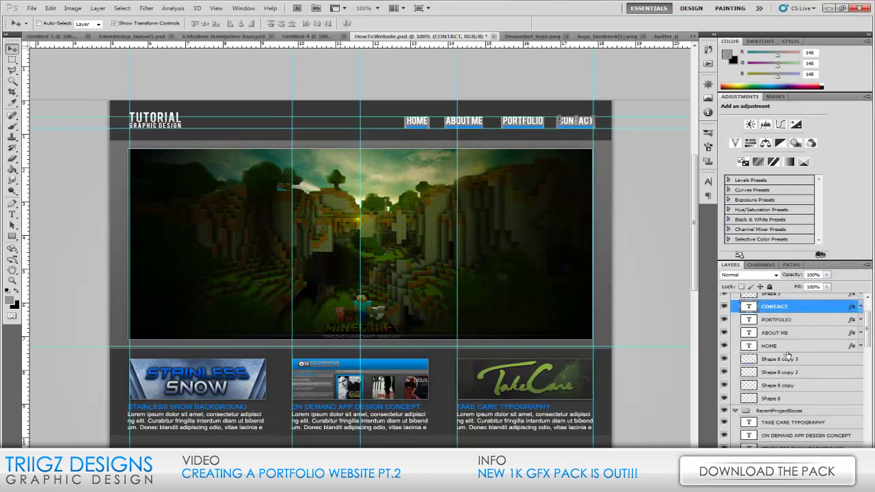
scroll(814, 321, "up", 2)
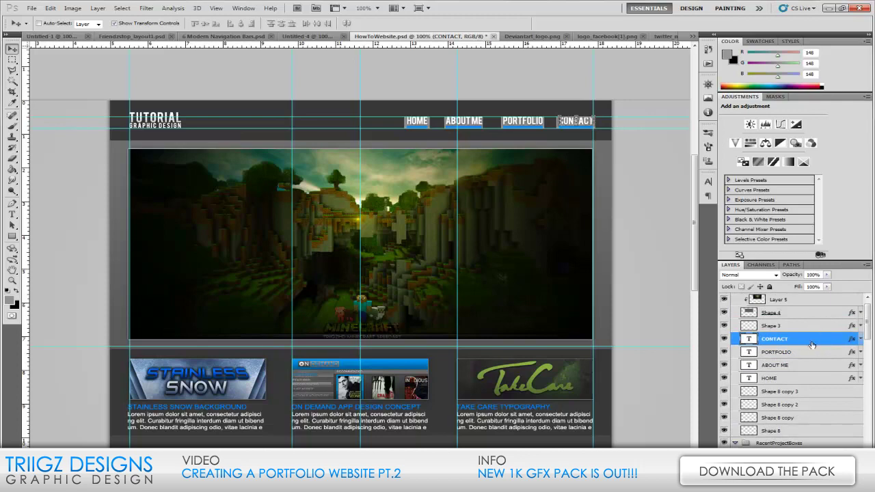
right_click(812, 342)
left_click(804, 171)
right_click(809, 343)
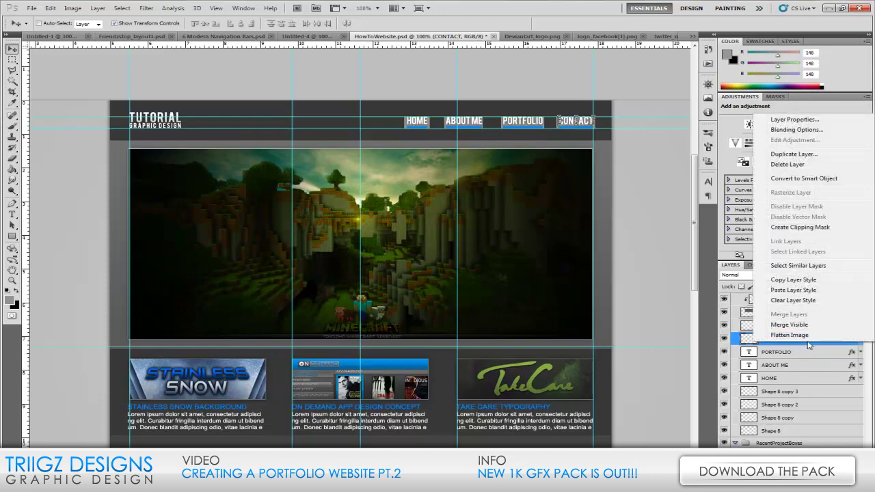
left_click(806, 402)
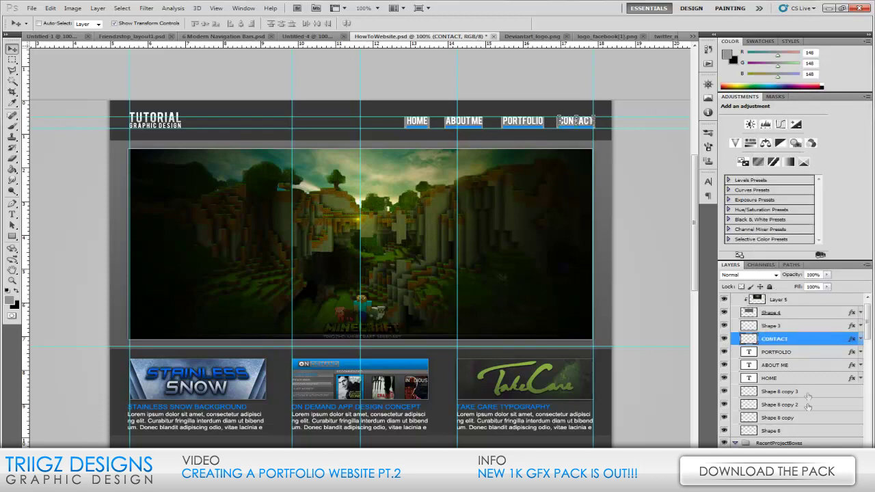
- Try merging the CONTACT layer with its grey highlight layer and undo the merge
left_click(808, 391)
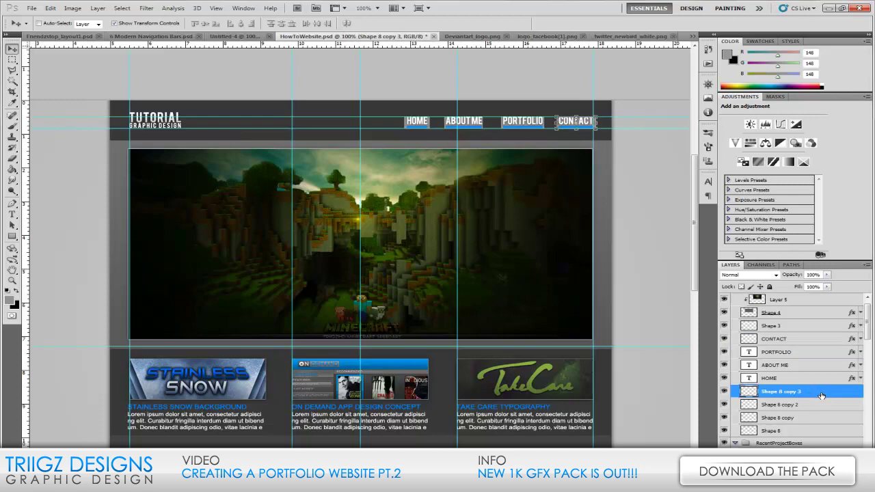
right_click(820, 396)
left_click(817, 398)
left_click(808, 340)
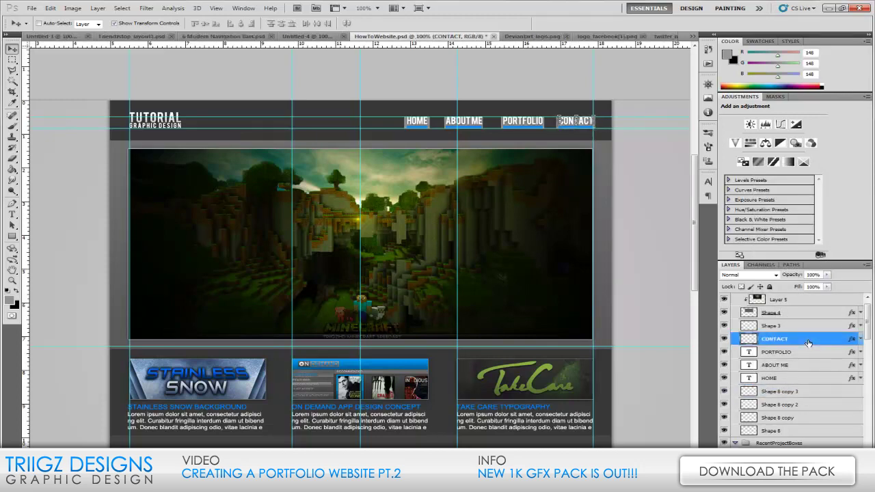
left_click(811, 393, "ctrl")
key("ctrl+e")
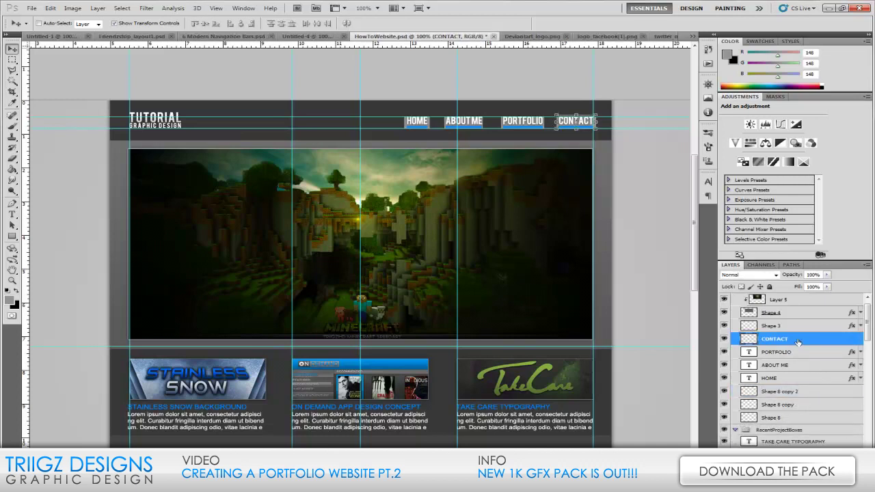
key("ctrl+z")
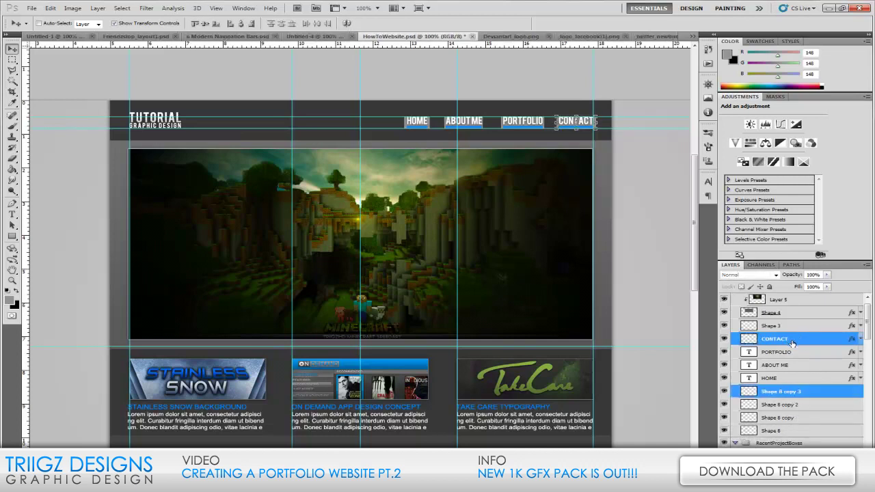
- With the CONTACT highlight layer selected, create an unnamed transparent 216 × 148 pixel document and close it again
left_click(814, 342)
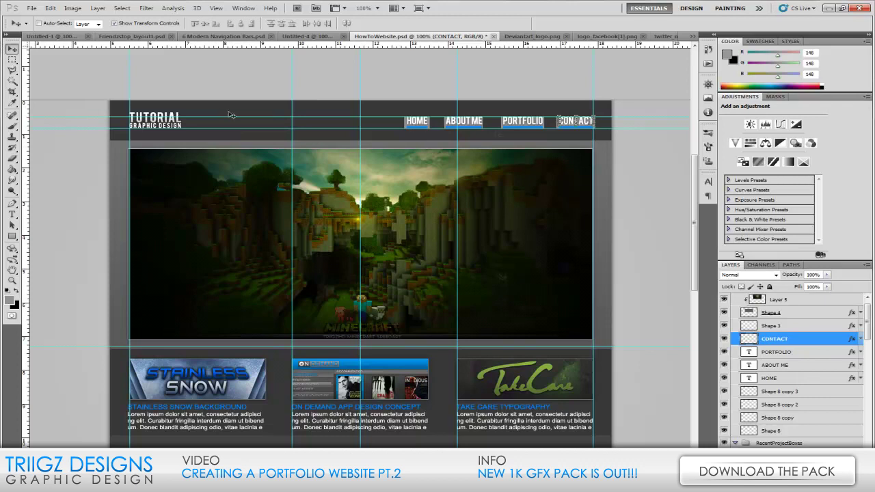
left_click(825, 391)
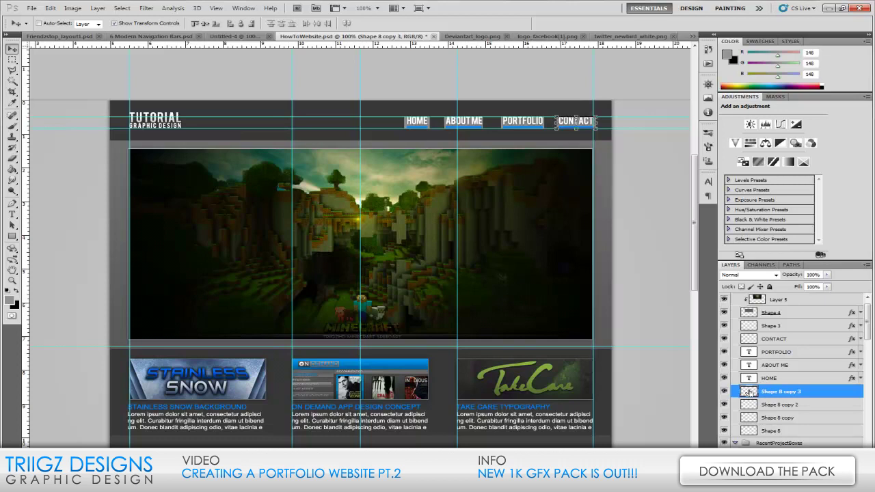
left_click(11, 60)
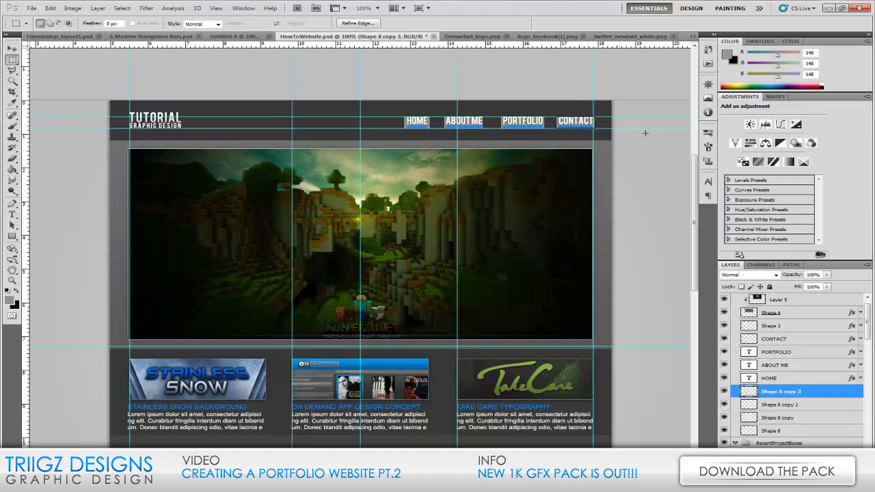
left_click(31, 8)
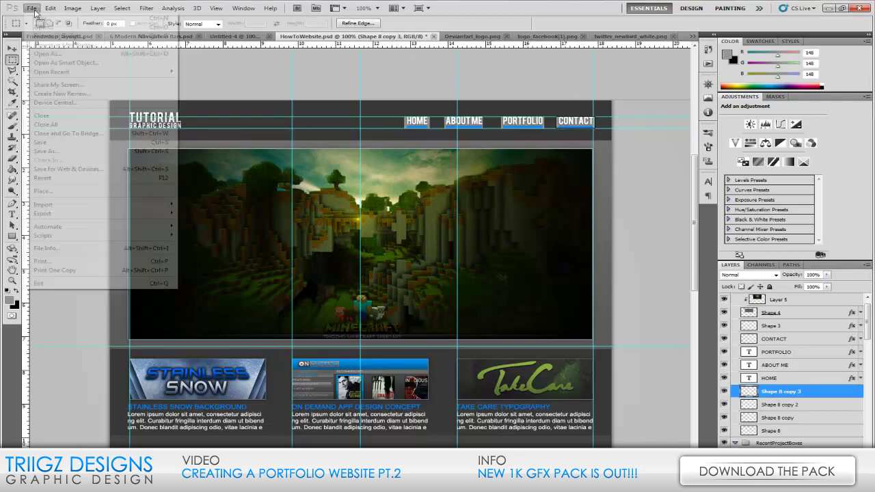
key("Escape")
key("ctrl+n")
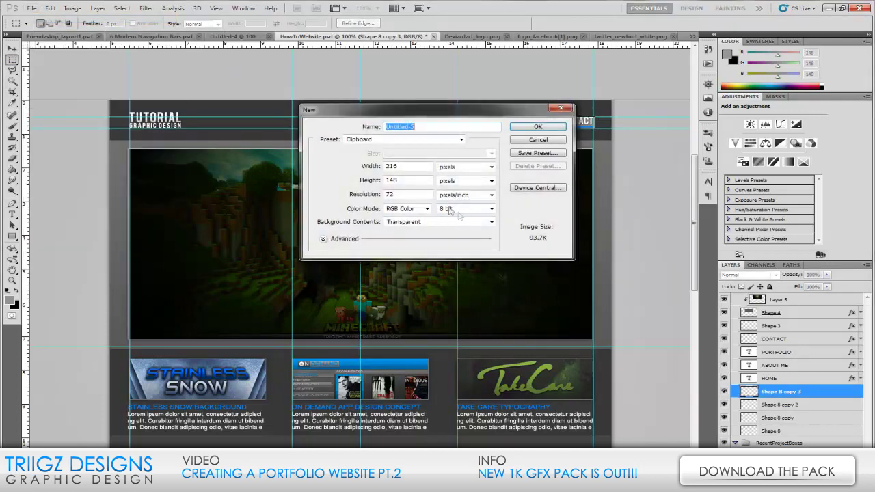
key("BackSpace")
left_click(537, 128)
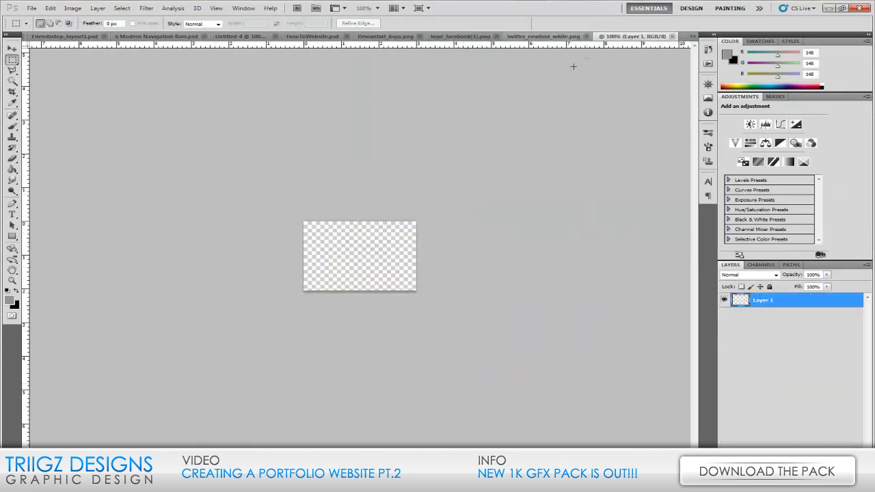
left_click(673, 35)
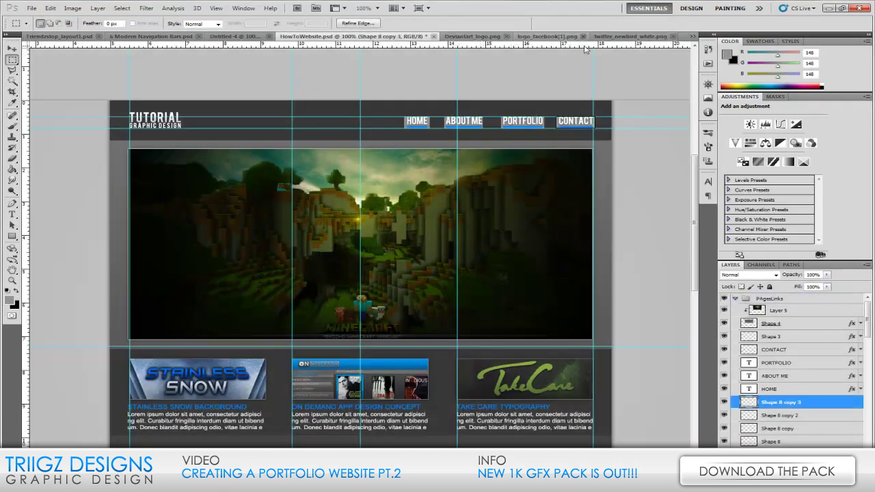
left_click(31, 8)
left_click(34, 18)
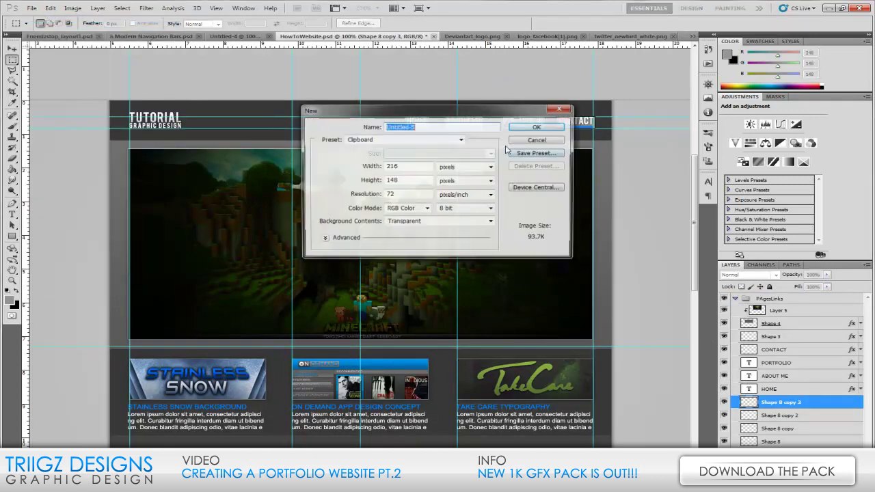
left_click(562, 111)
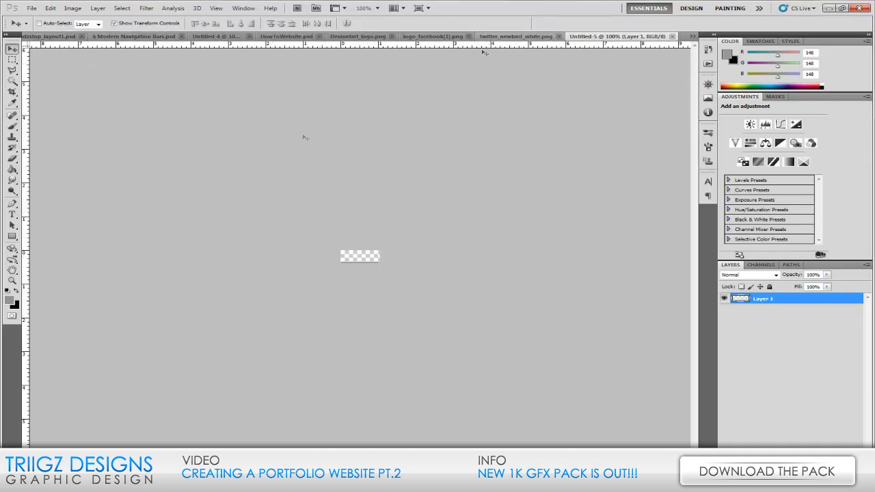
- Fill the small blank document with the grey foreground colour and add an empty layer above the fill
left_click(12, 170)
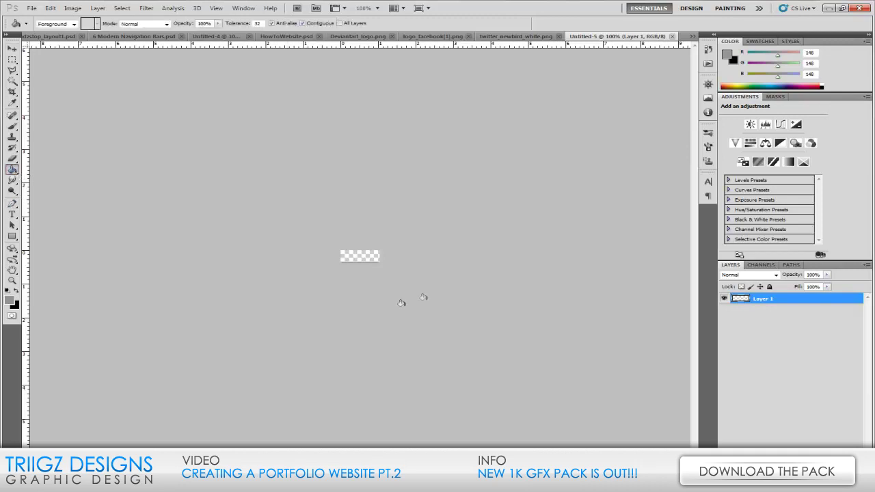
left_click(361, 255)
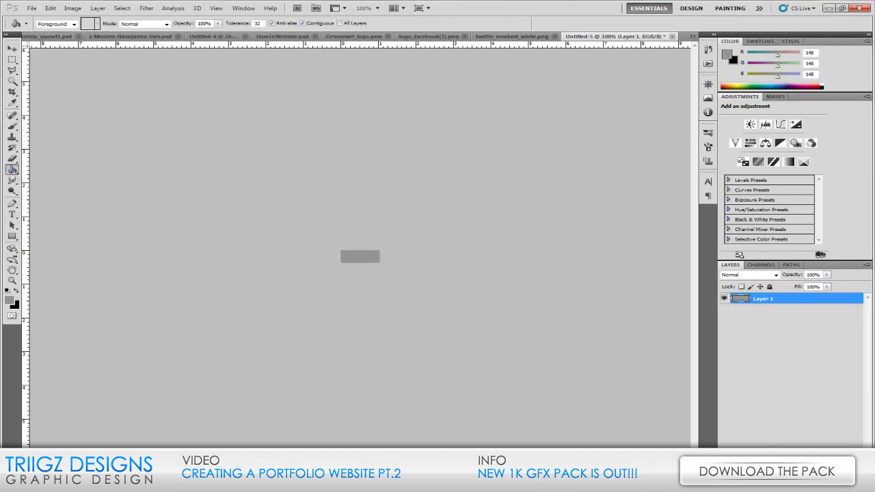
left_click(861, 442)
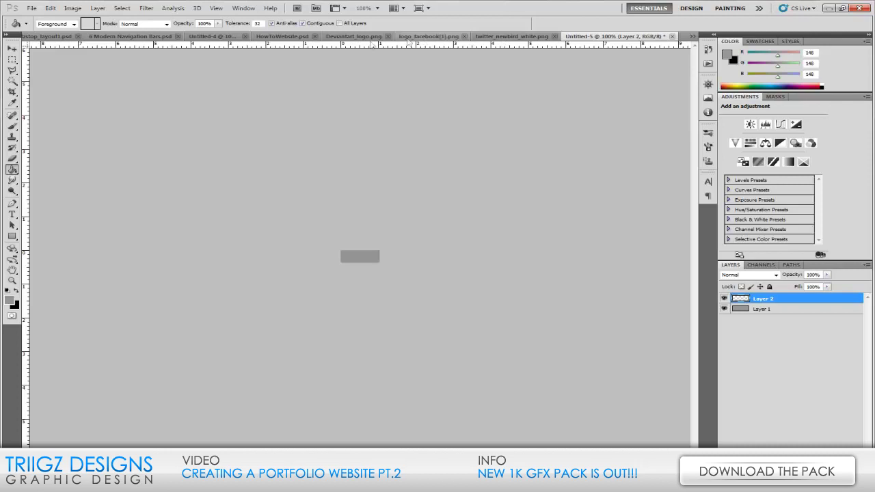
- Detach the grey-filled Untitled-5 document into its own window and copy the CONTACT layer from HowToWebsite.psd into it
left_click(280, 36)
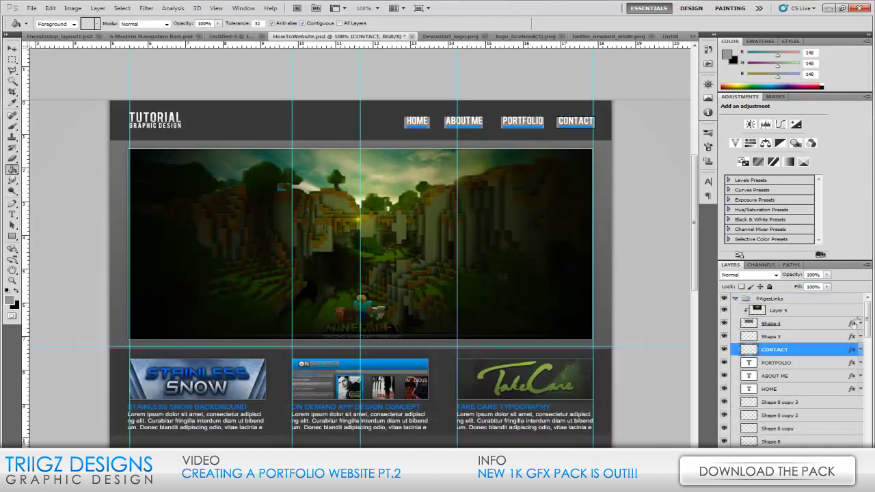
left_click(11, 61)
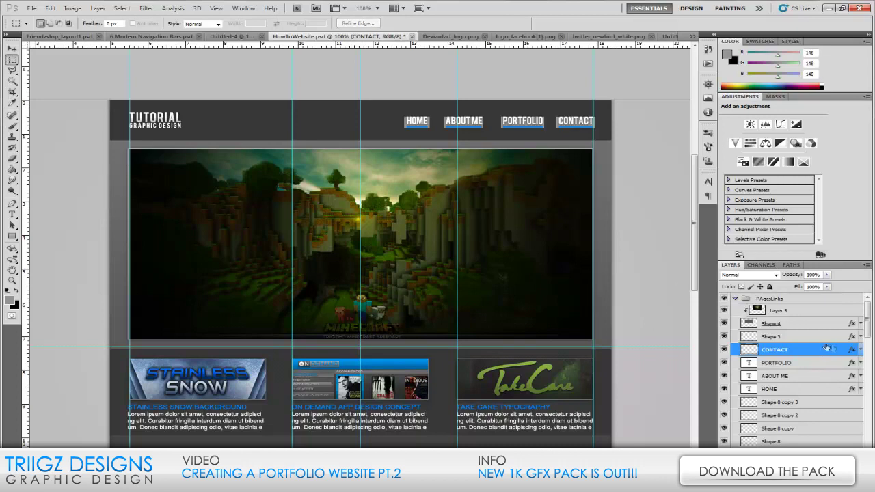
left_click(724, 349)
left_click(724, 349)
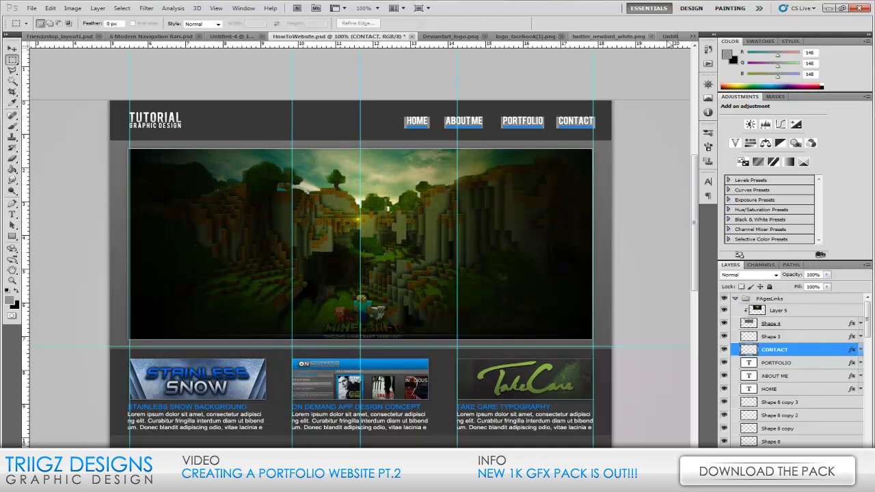
left_click_drag(670, 36, 74, 72)
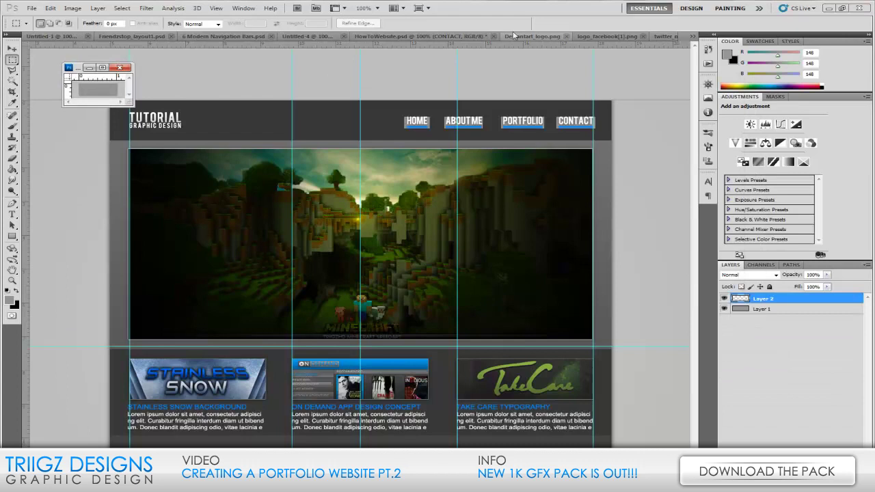
left_click(419, 36)
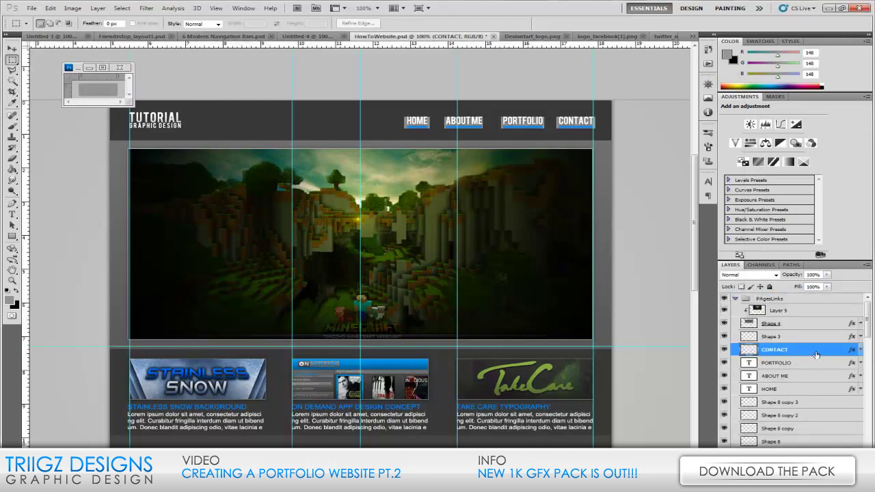
left_click_drag(820, 354, 650, 37)
- Position the CONTACT text so it sits centred on the small grey background
key("v")
left_click_drag(441, 309, 429, 311)
key("Up")
key("Right")
key("Right")
key("Right")
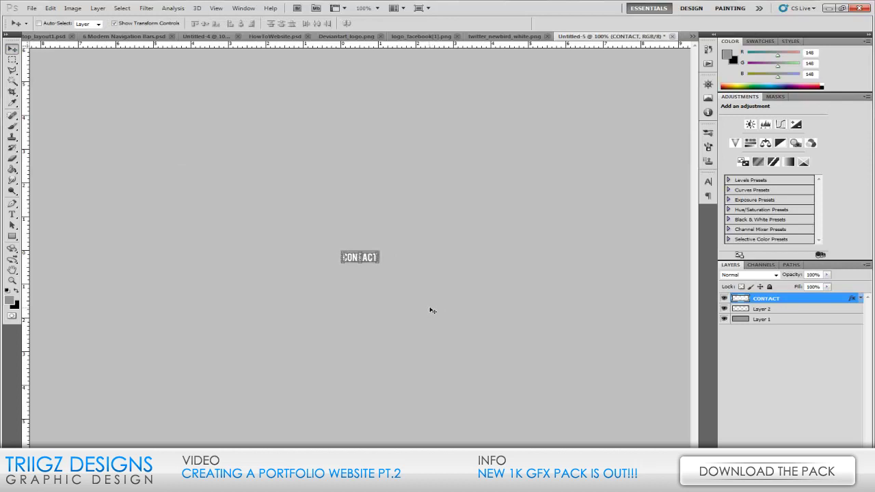
key("Up")
key("Left")
- Begin saving the CONTACT graphic as a new file with the format set to PNG
left_click(32, 7)
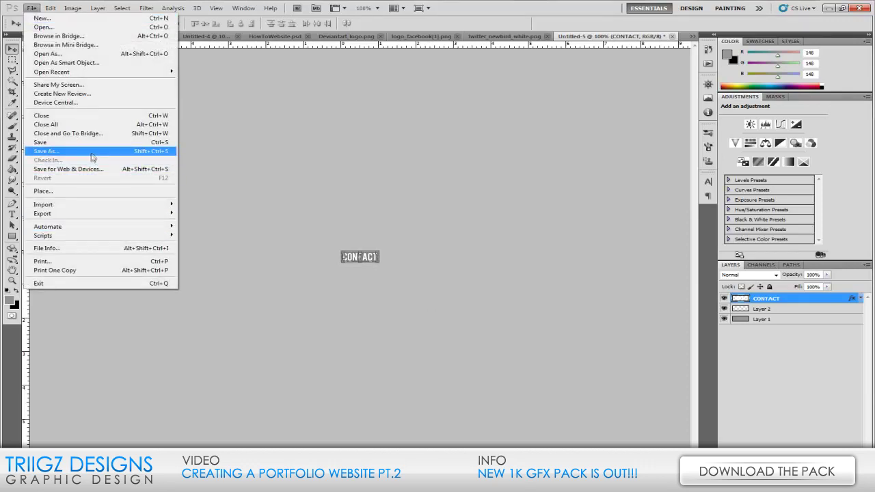
left_click(95, 151)
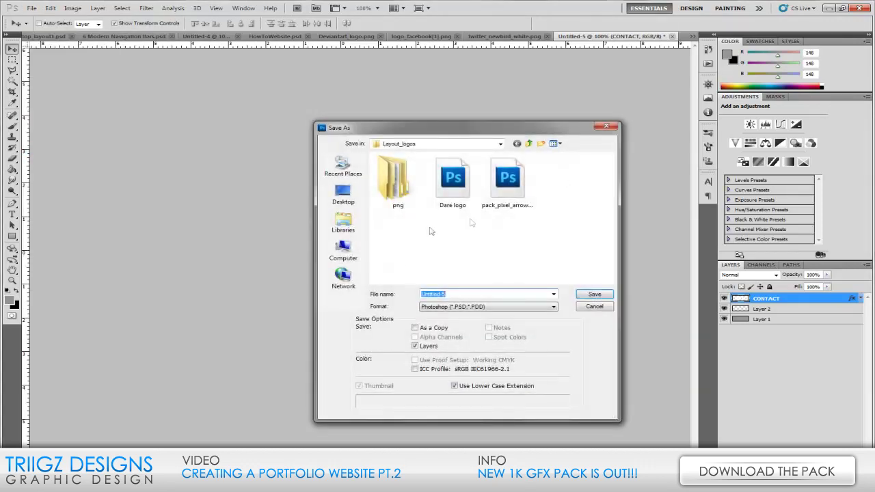
left_click(504, 307)
left_click(467, 406)
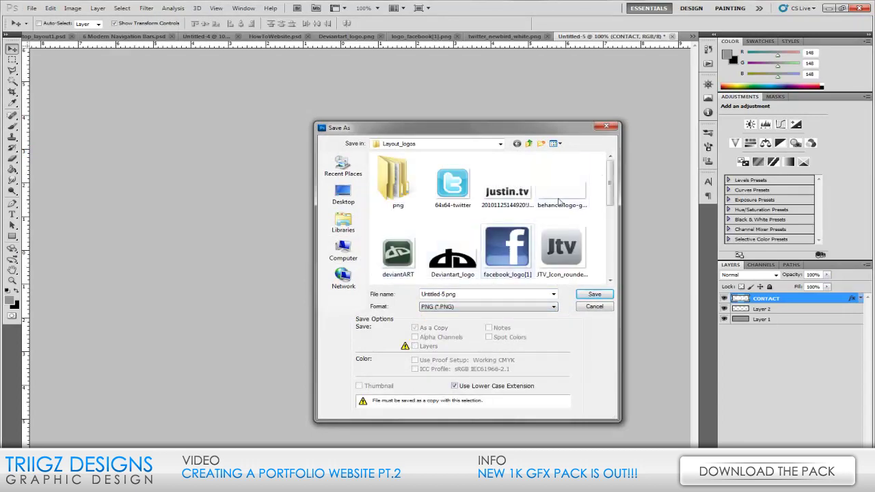
right_click(594, 226)
- Set the save location to the Projects folder inside TriigzHD on the Elements (F:) drive
left_click(344, 253)
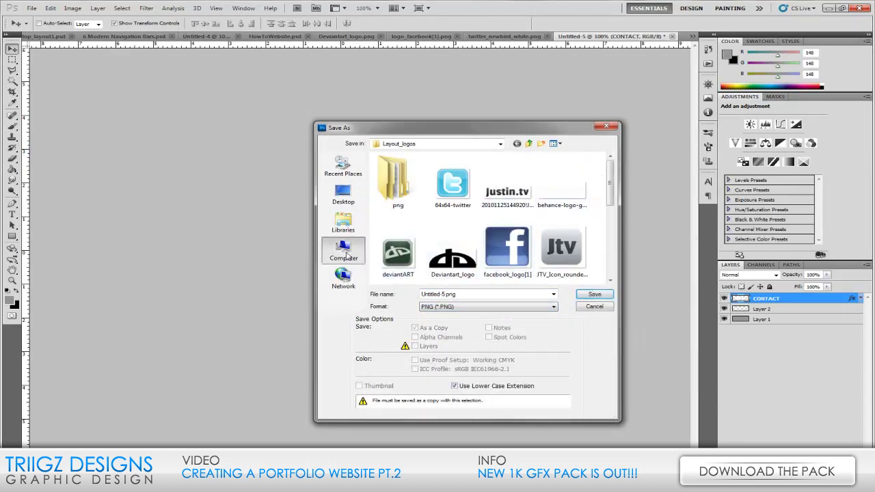
double_click(429, 202)
scroll(454, 240, "down", 5)
scroll(454, 240, "down", 4)
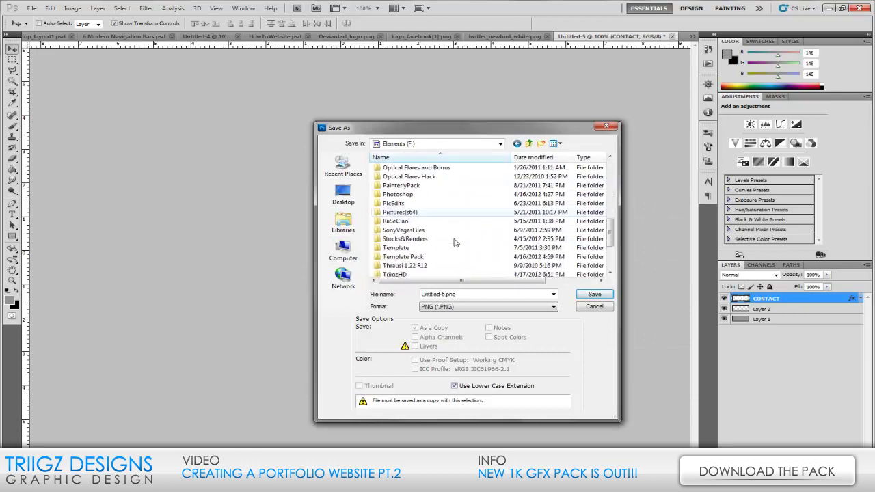
double_click(424, 248)
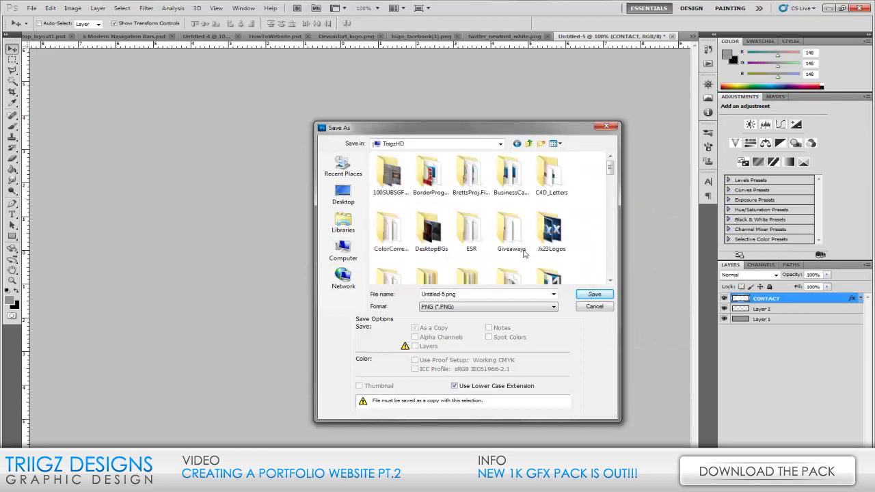
scroll(517, 254, "down", 3)
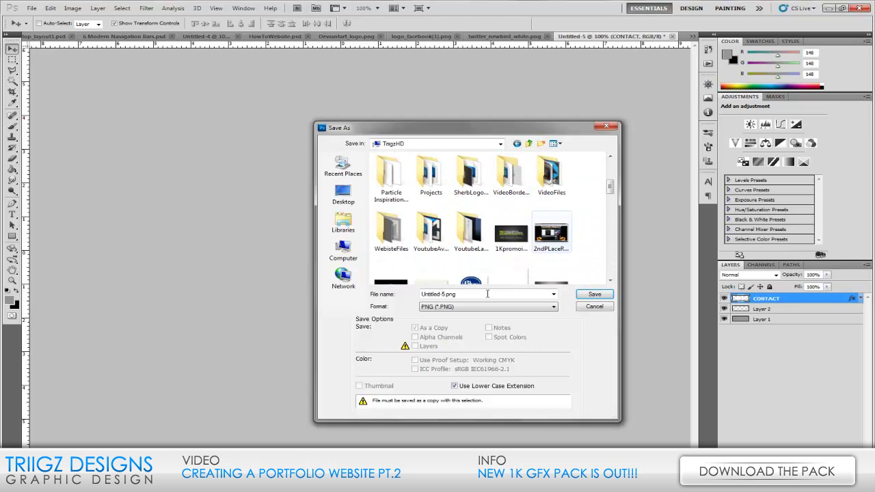
left_click(443, 190)
double_click(444, 193)
- Create a new folder named HowToWebsite inside the Projects folder
right_click(476, 277)
right_click(438, 260)
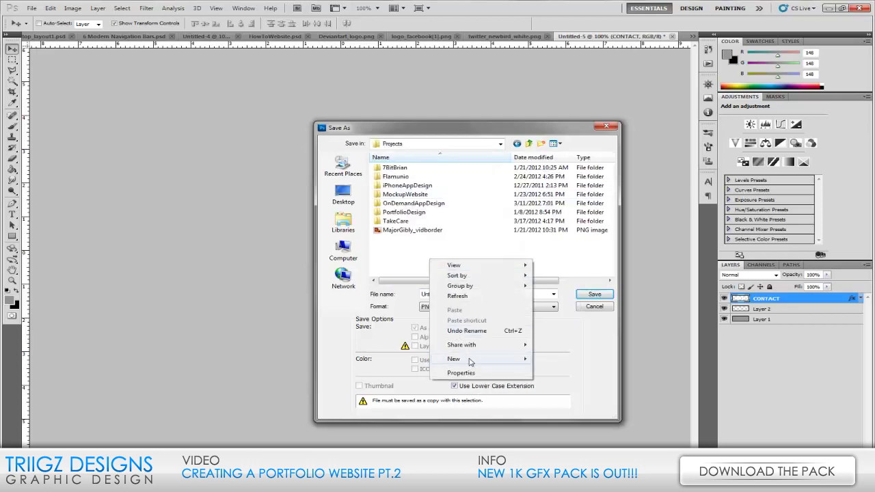
mouse_move(472, 360)
left_click(568, 223)
type("HowToWebsite")
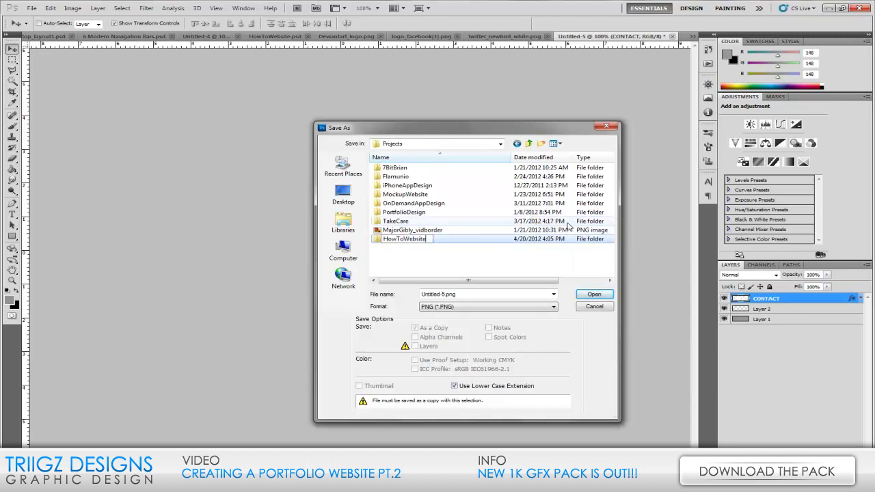
key("Return")
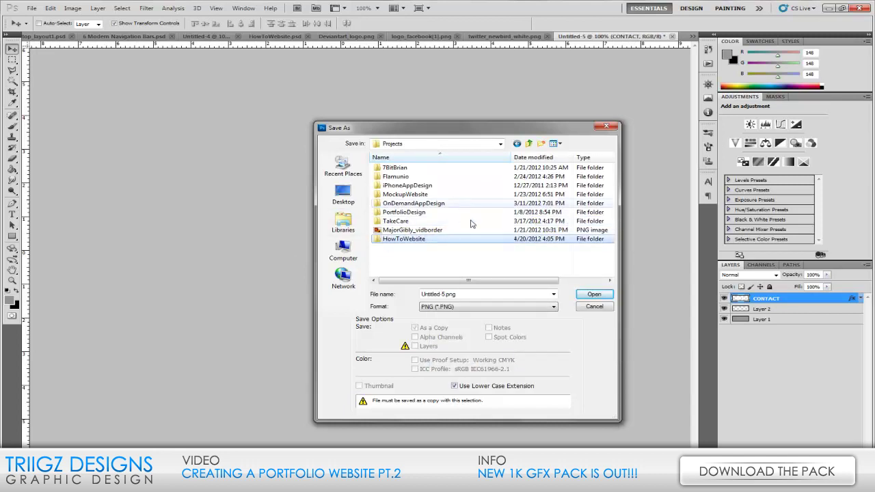
- Save the CONTACT graphic as Untitled-5.png in the HowToWebsite folder, accepting the PNG options
key("Return")
left_click(594, 294)
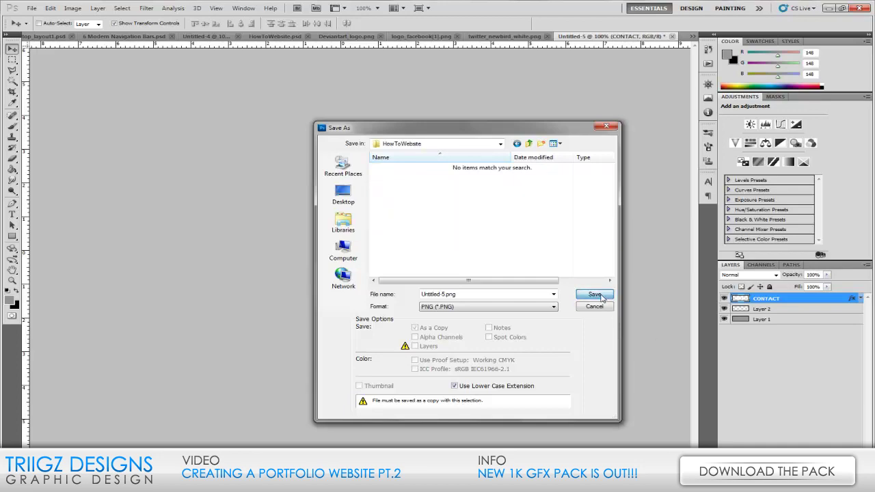
left_click(472, 162)
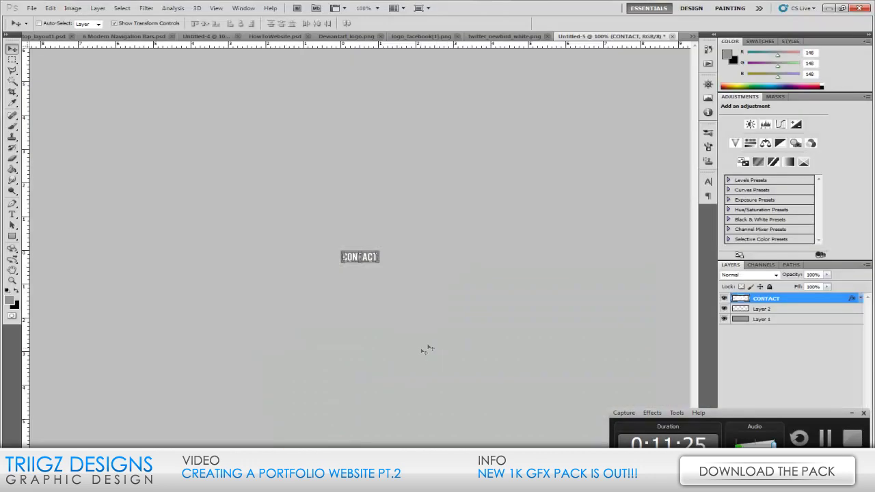
- Return to HowToWebsite.psd and look over the page mockup from the navigation links down to the network and activity sections
left_click(504, 37)
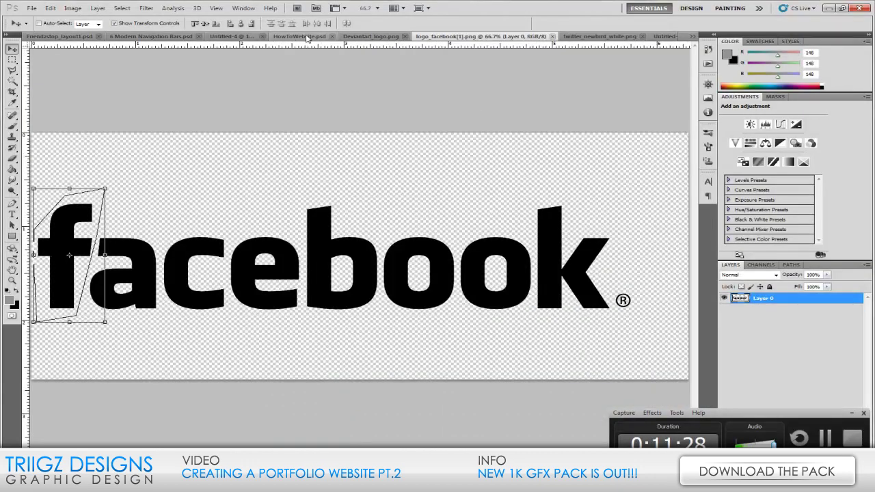
left_click(301, 36)
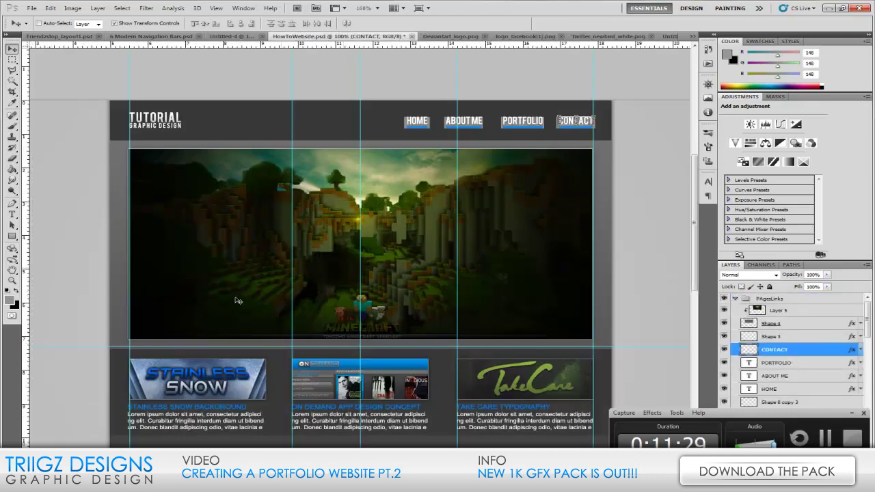
left_click(852, 413)
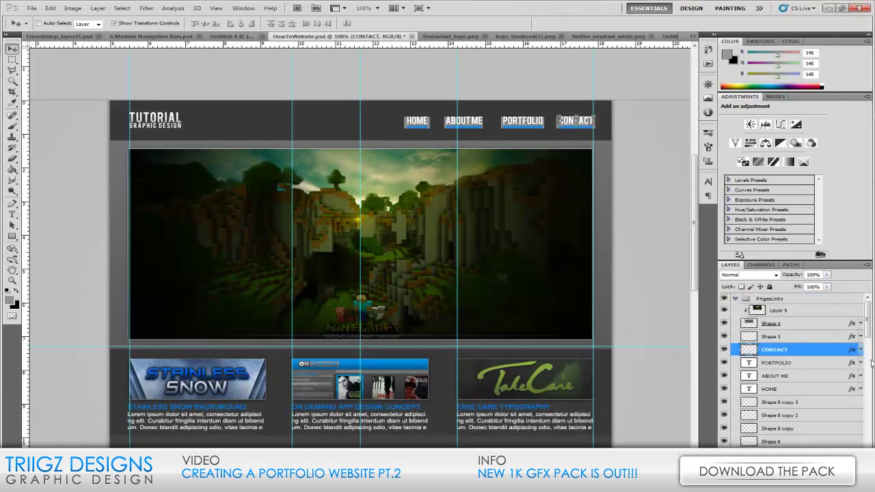
scroll(689, 208, "down", 3)
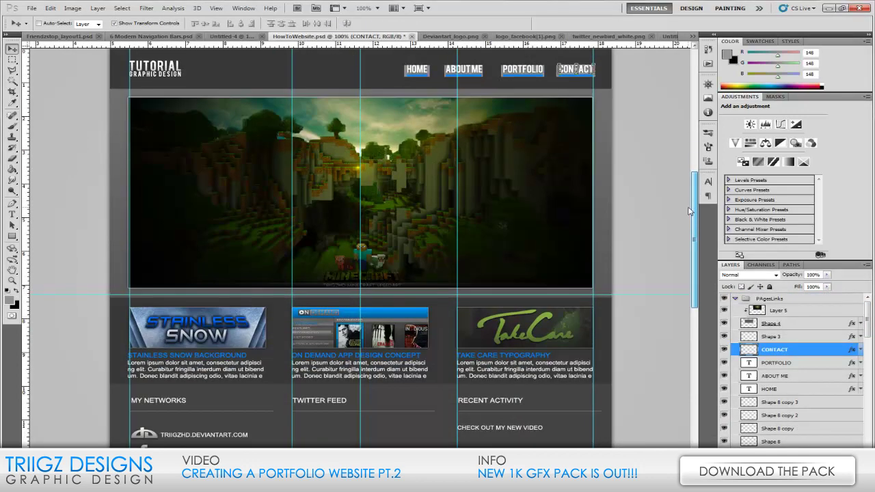
left_click(13, 60)
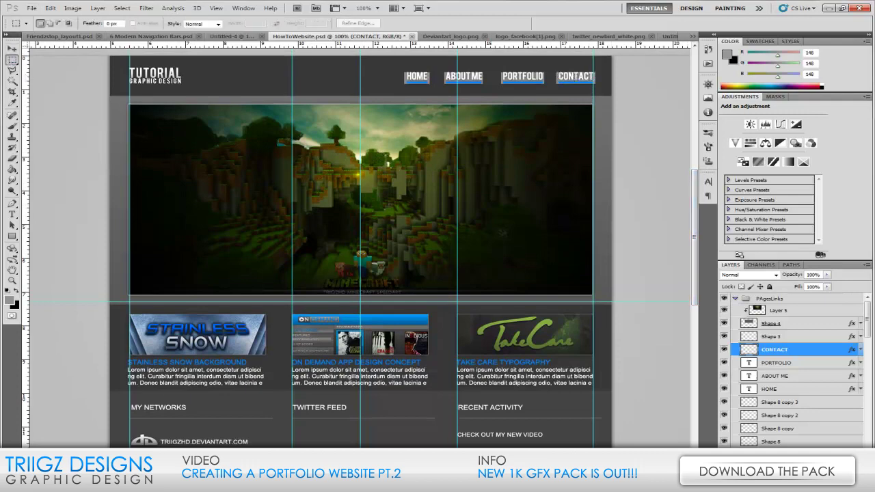
left_click_drag(696, 219, 691, 244)
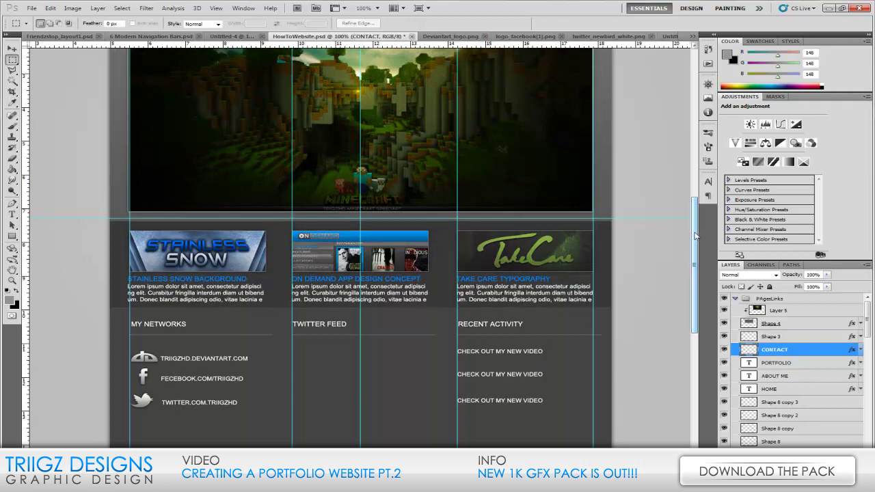
left_click_drag(696, 236, 698, 229)
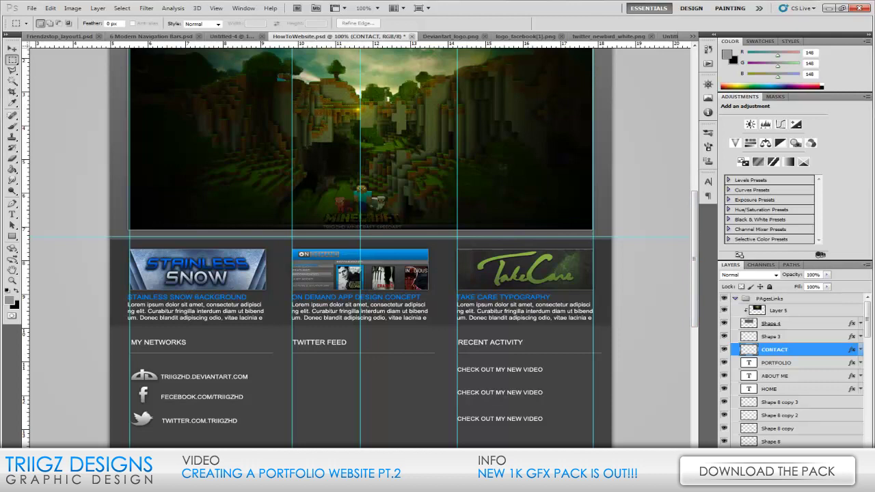
mouse_move(175, 479)
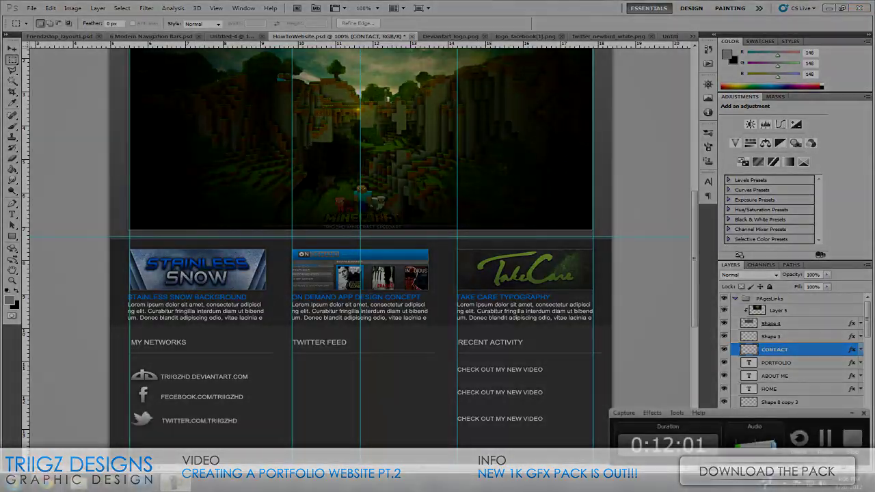